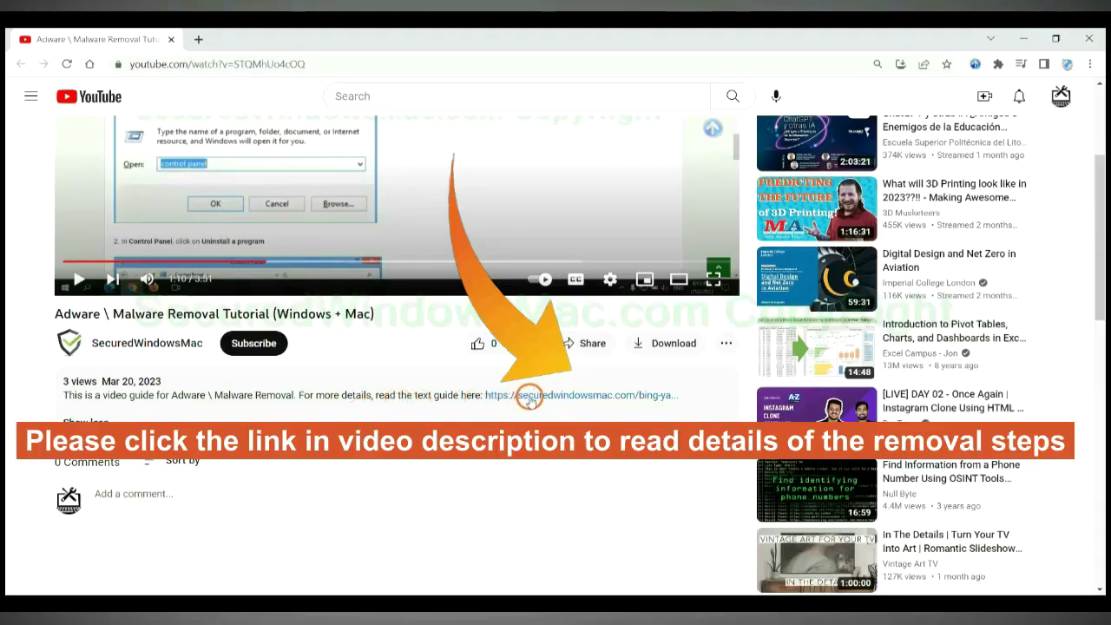
Open the securedwindowsmac.com removal guide from the video description in a new tab.
{"action": "left_click", "coordinate": [530, 399]}
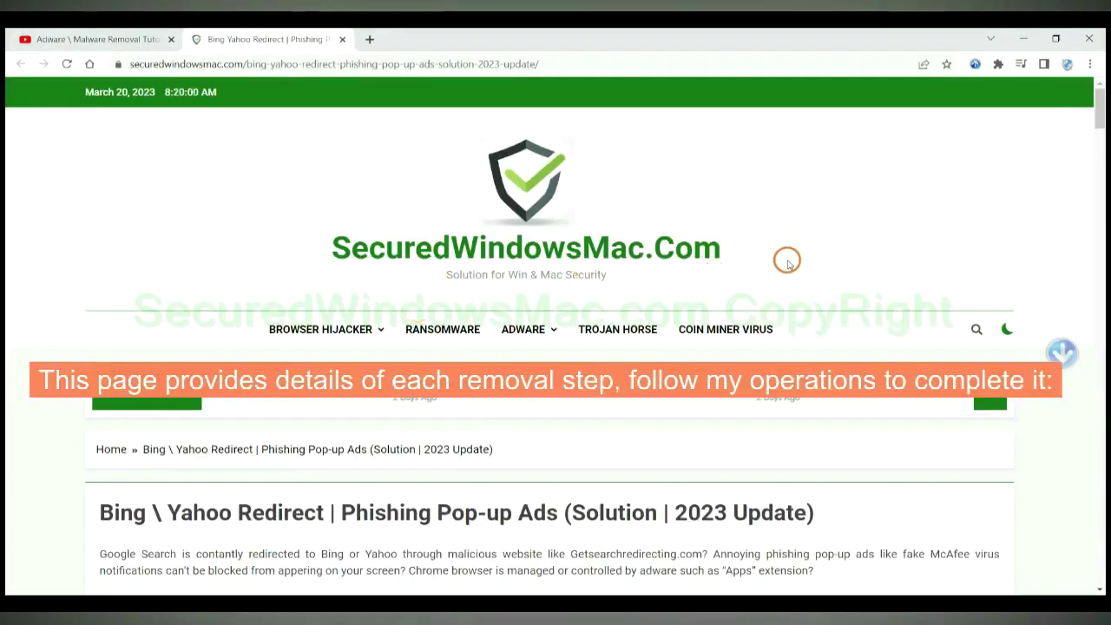
Scroll the guide to the Instant Automatic Removal section and highlight its title.
{"action": "scroll", "coordinate": [787, 260], "scroll_direction": "down", "scroll_amount": 8}
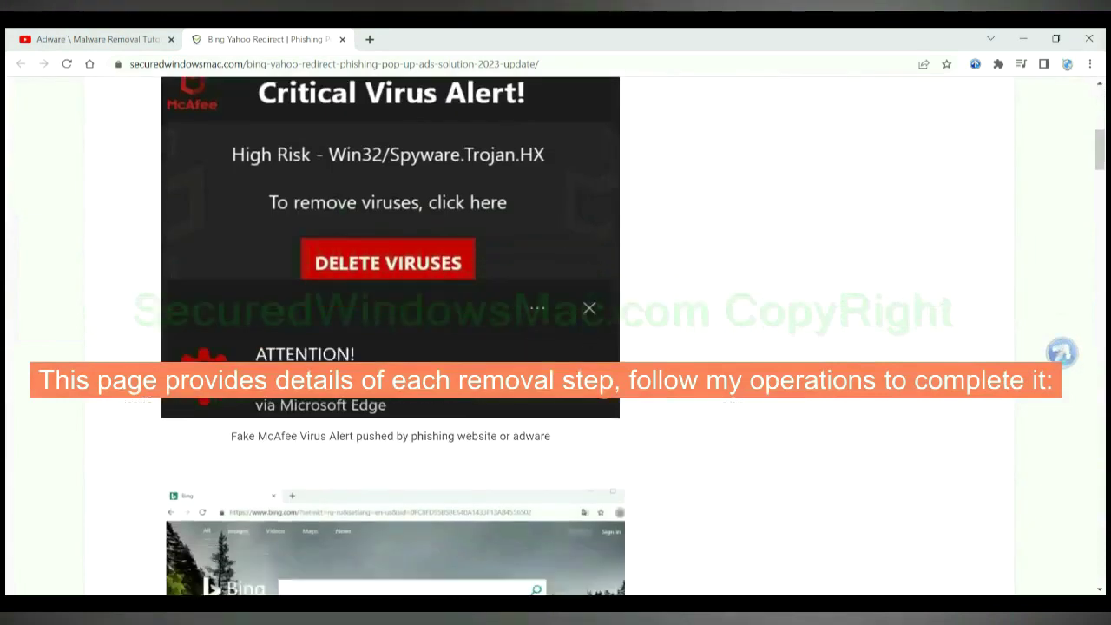
{"action": "scroll", "coordinate": [605, 382], "scroll_direction": "down", "scroll_amount": 5}
{"action": "scroll", "coordinate": [605, 382], "scroll_direction": "down", "scroll_amount": 2}
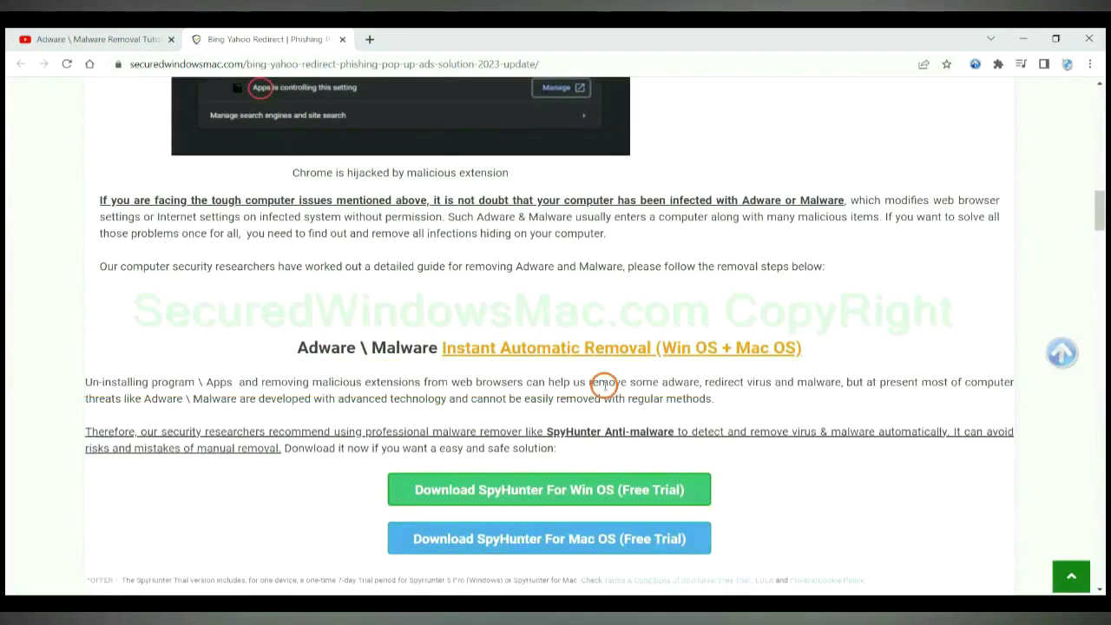
{"action": "scroll", "coordinate": [604, 382], "scroll_direction": "down", "scroll_amount": 2}
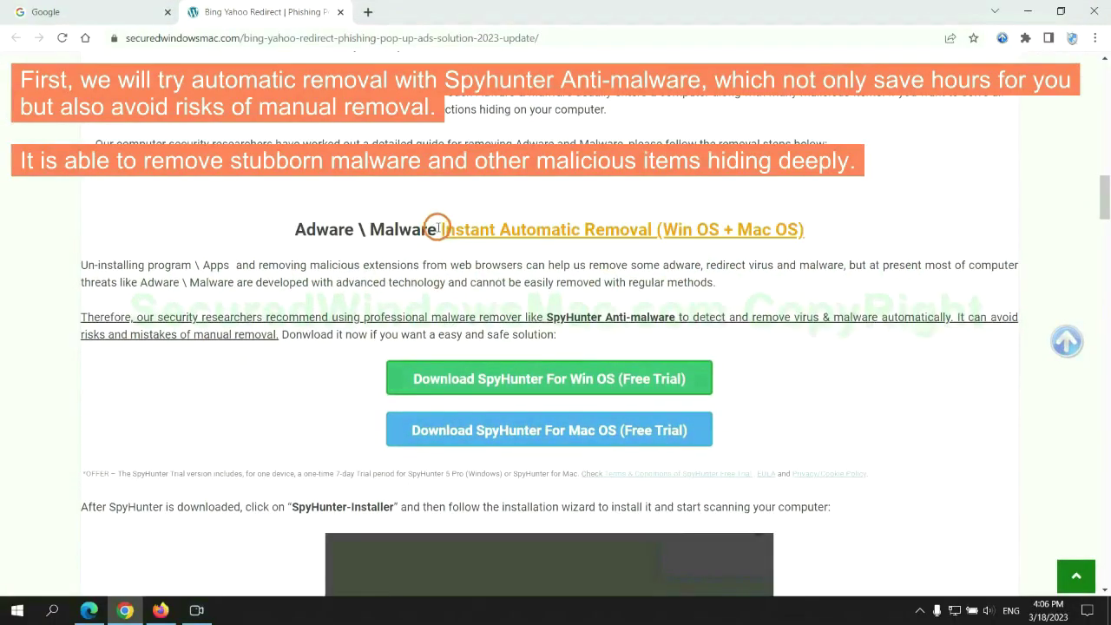
{"action": "left_click_drag", "start_coordinate": [439, 228], "coordinate": [650, 229]}
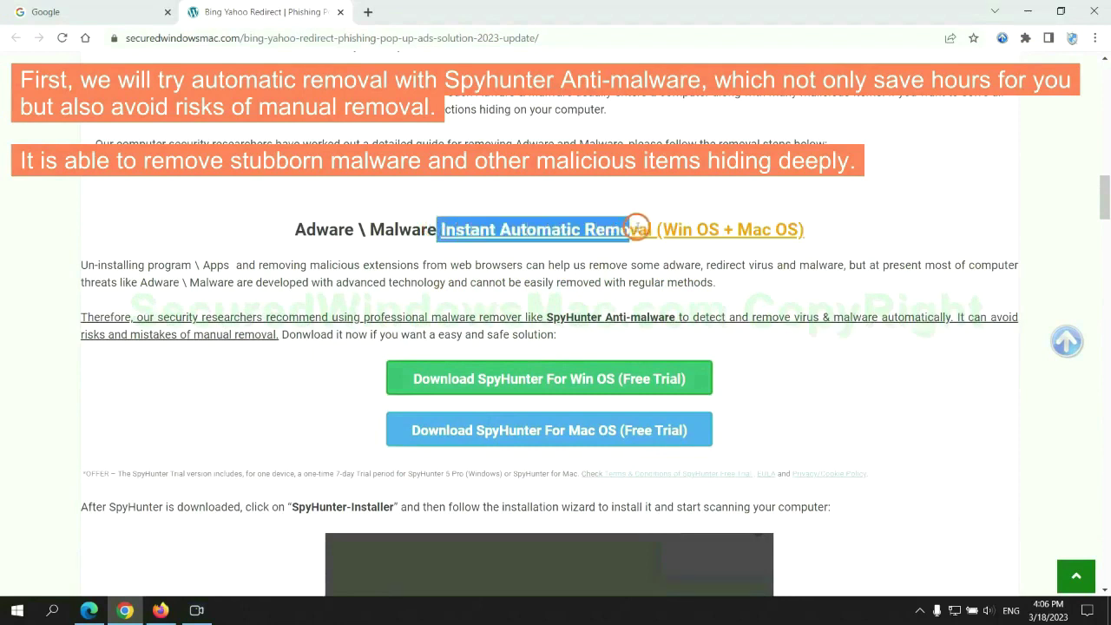
{"action": "left_click", "coordinate": [555, 196]}
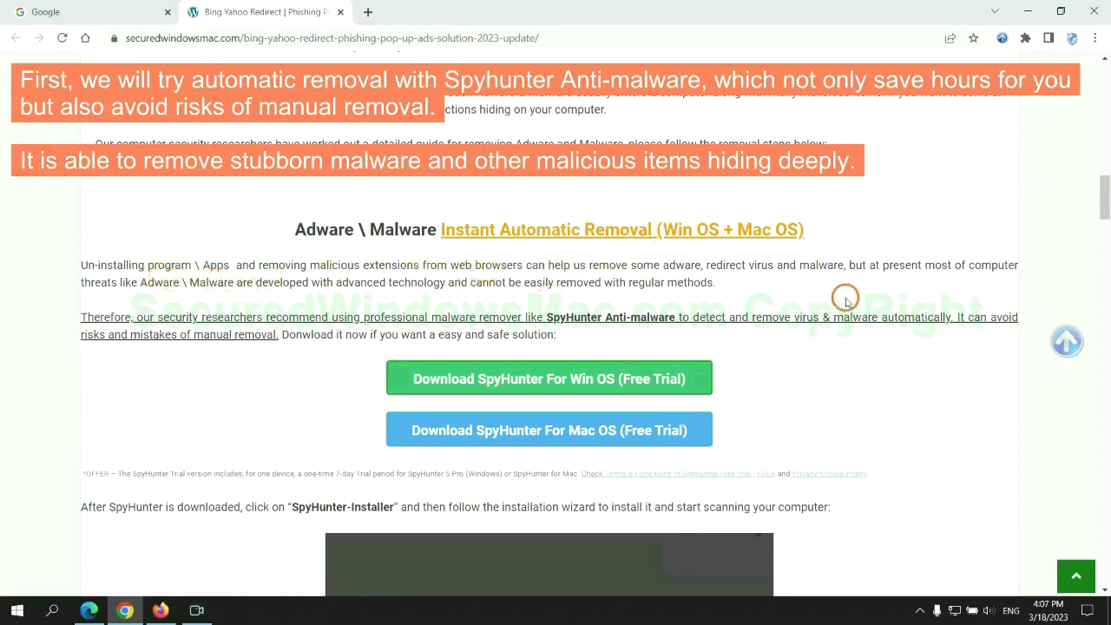
Download the 'SpyHunter For Win OS (Free Trial)' installer and keep the file.
{"action": "scroll", "coordinate": [551, 314], "scroll_direction": "down", "scroll_amount": 1}
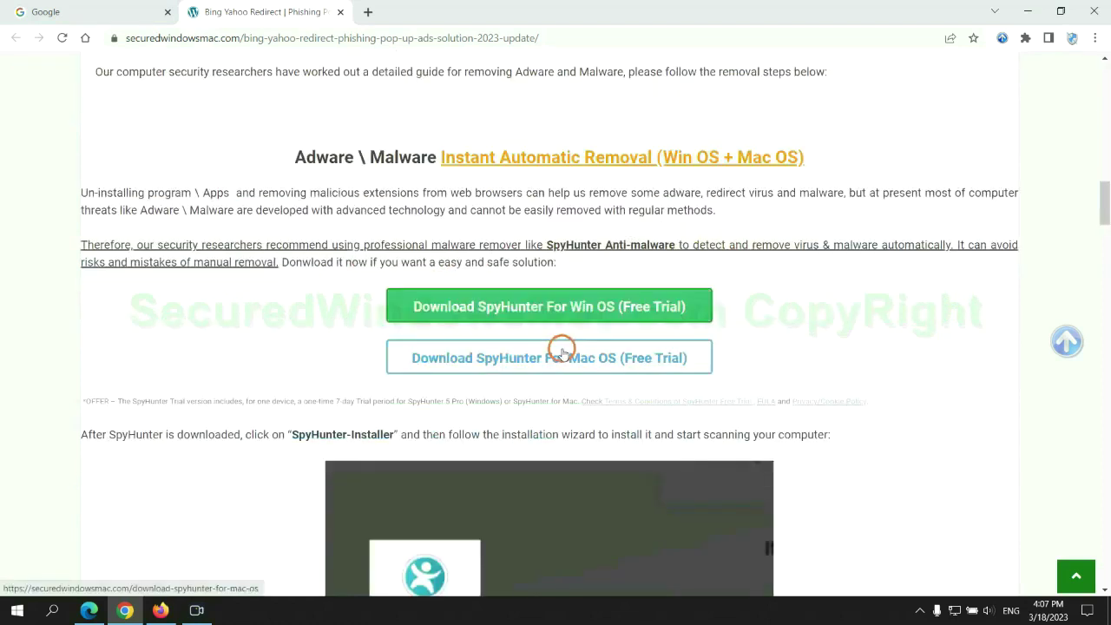
{"action": "scroll", "coordinate": [561, 350], "scroll_direction": "down", "scroll_amount": 1}
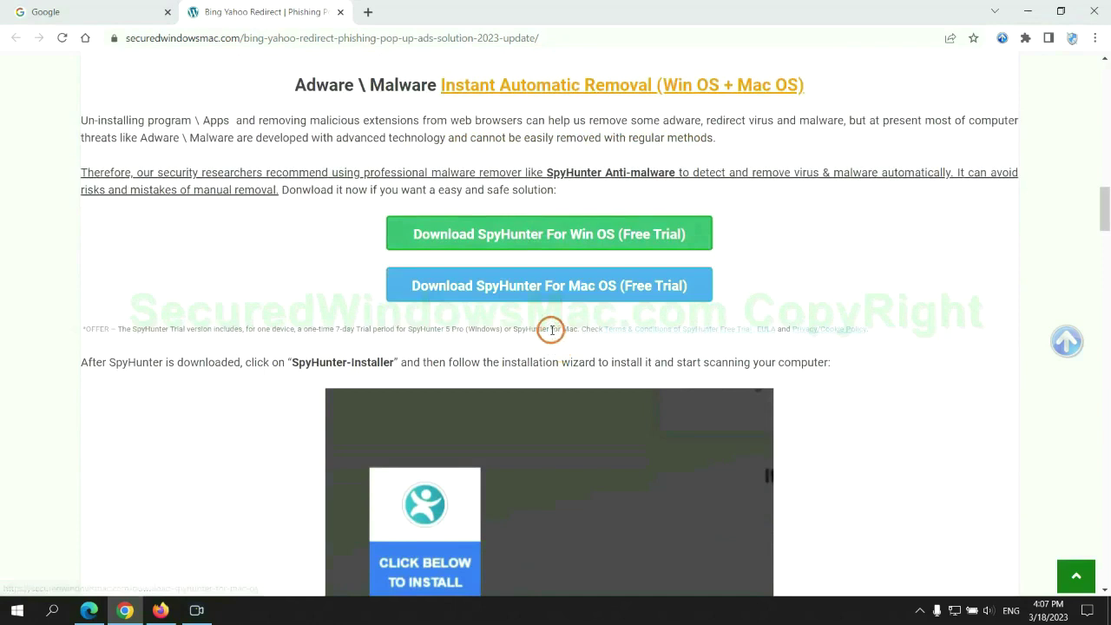
{"action": "scroll", "coordinate": [552, 327], "scroll_direction": "down", "scroll_amount": 1}
{"action": "left_click", "coordinate": [562, 167]}
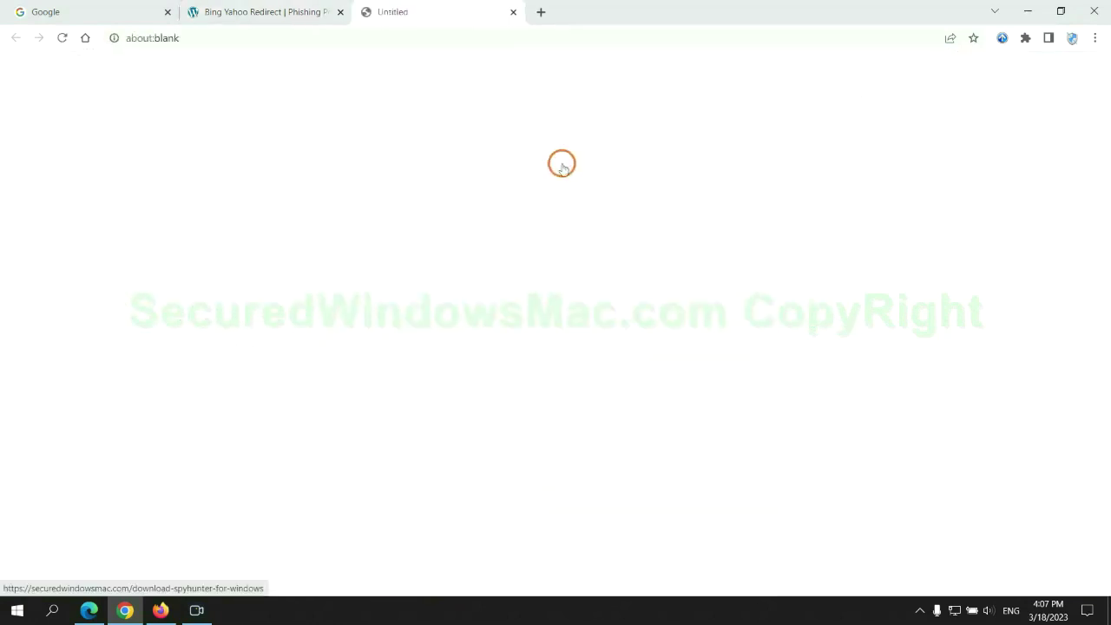
{"action": "left_click", "coordinate": [269, 572]}
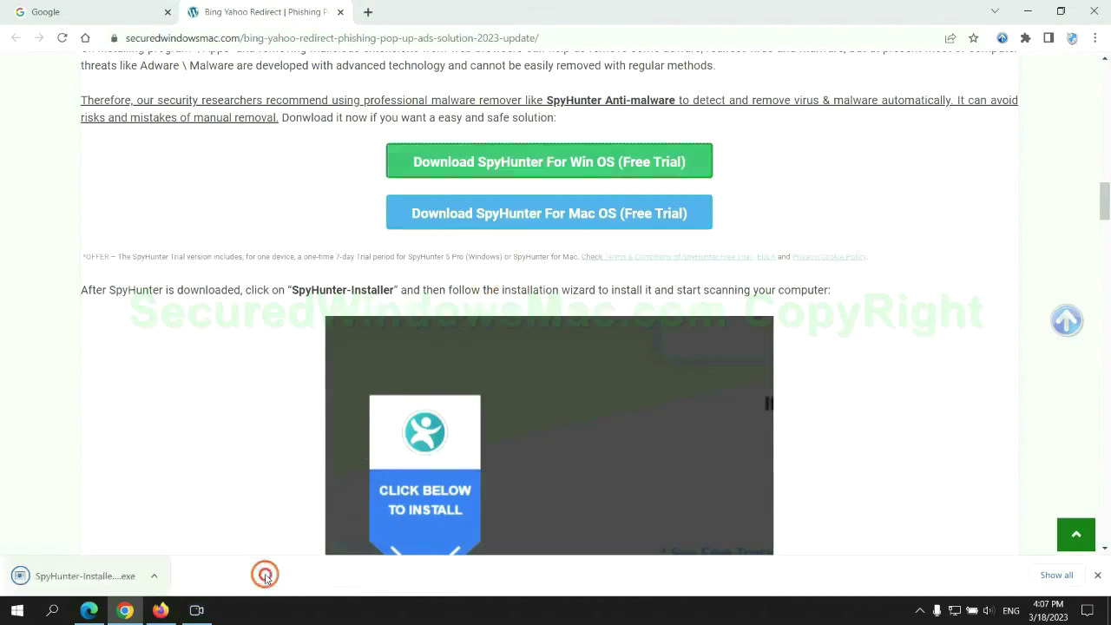
Install SpyHunter 5 accepting the EULA, then go from scan results to the FREE Trial (7-Days).
{"action": "left_click", "coordinate": [107, 575]}
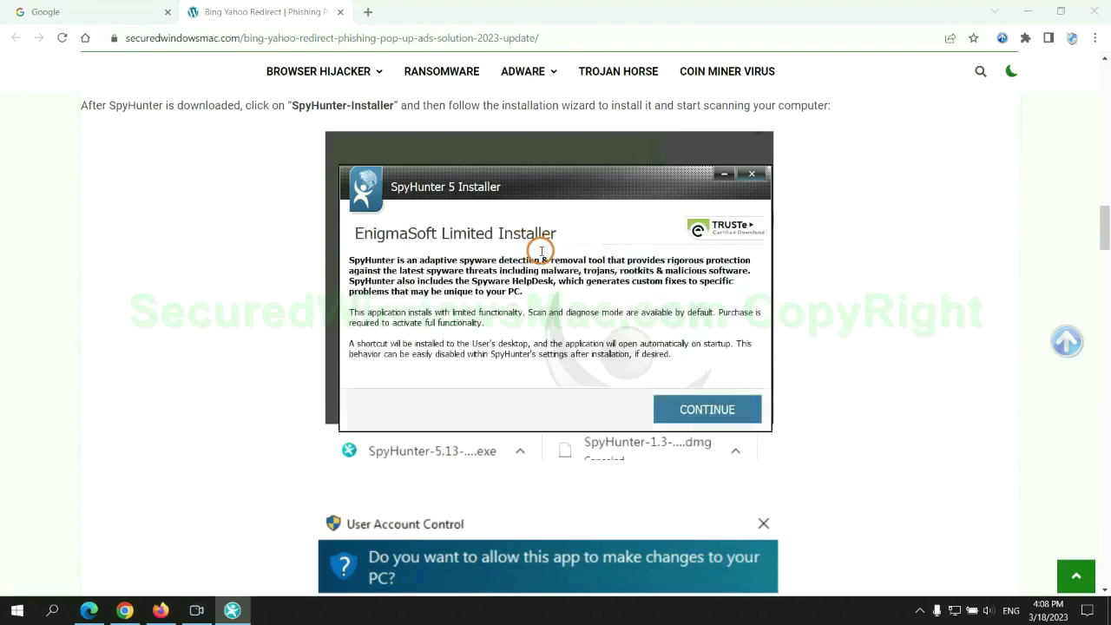
{"action": "left_click", "coordinate": [731, 408]}
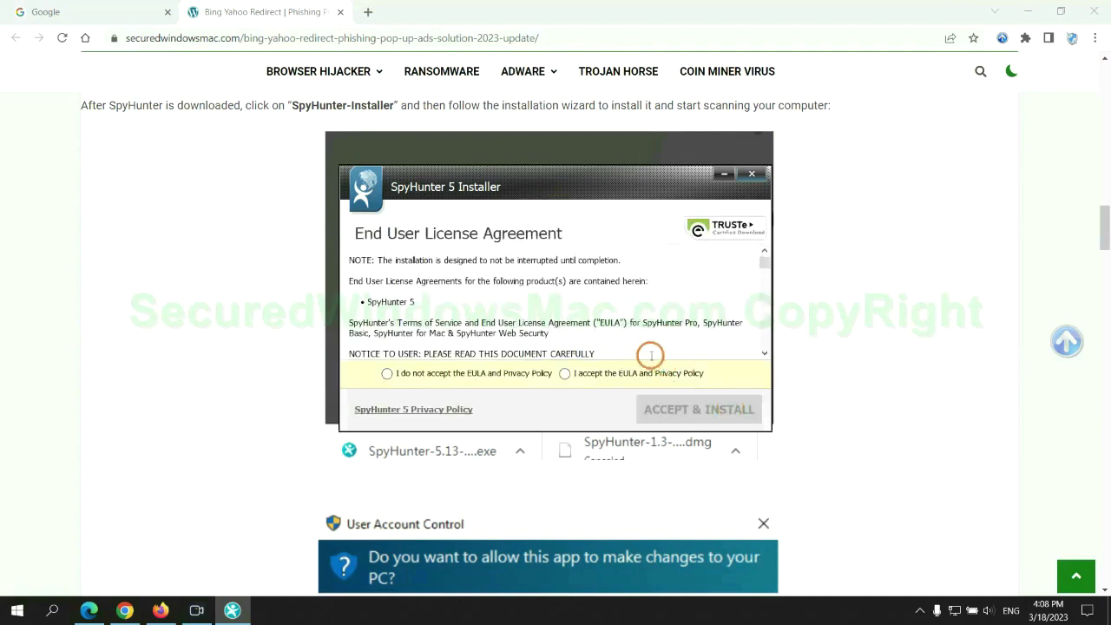
{"action": "left_click", "coordinate": [564, 374]}
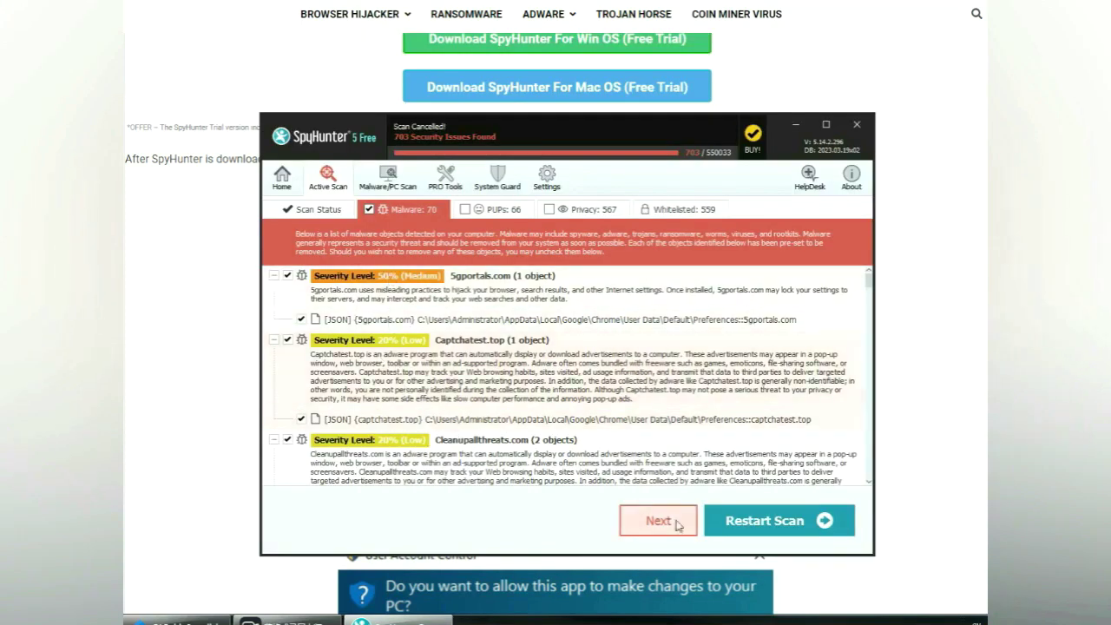
{"action": "left_click", "coordinate": [679, 526]}
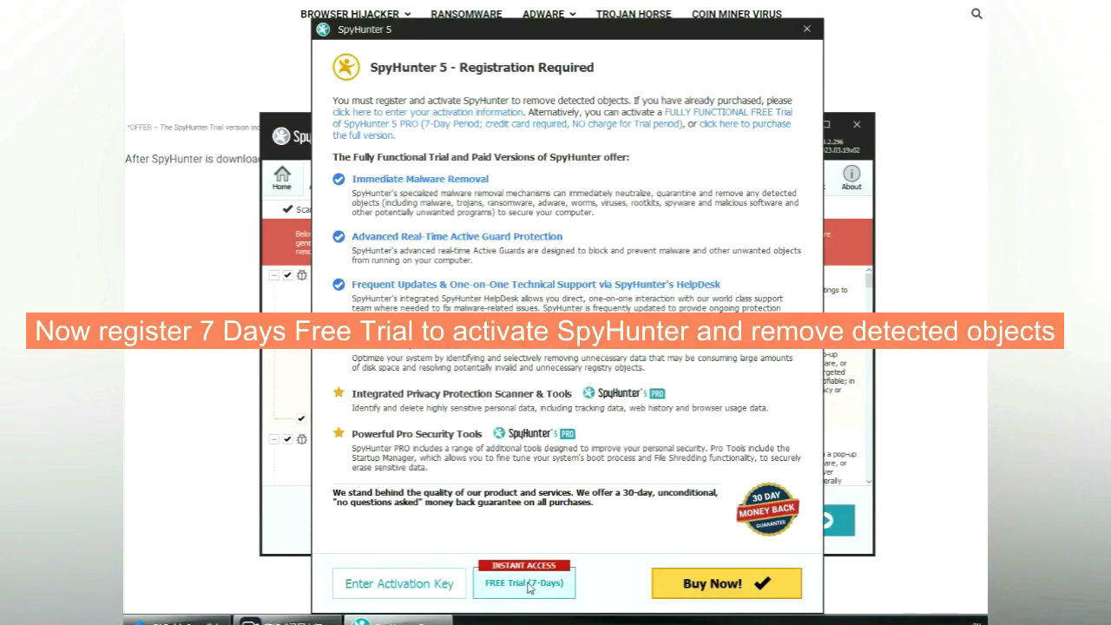
{"action": "left_click", "coordinate": [528, 583]}
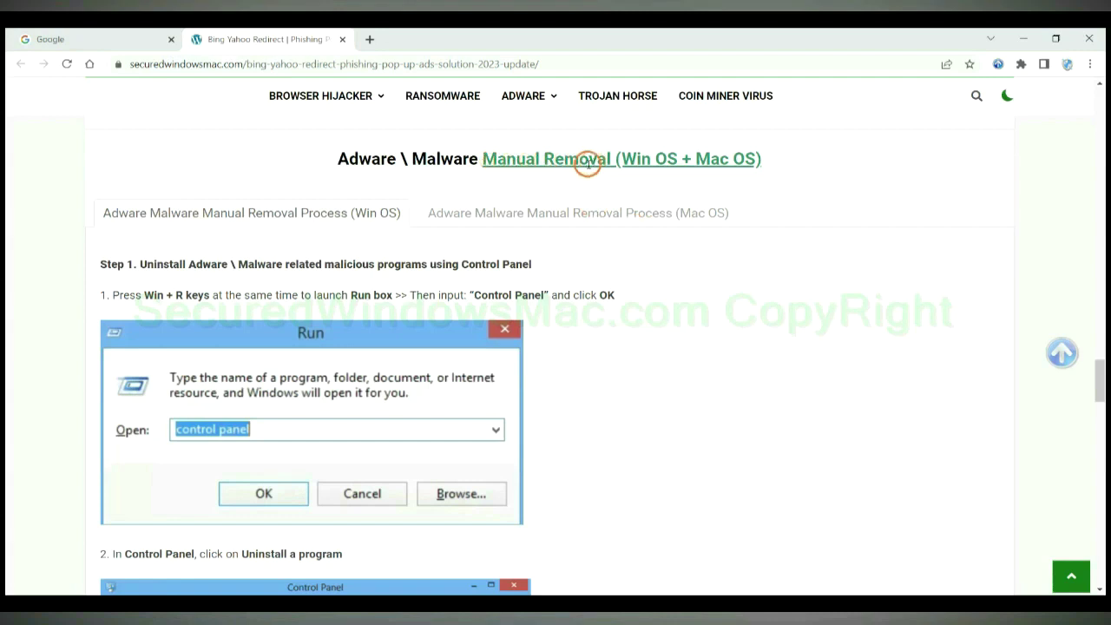
Highlight 'Win OS' and 'Mac OS' in the heading and show the Mac OS manual removal steps.
{"action": "left_click_drag", "start_coordinate": [630, 161], "coordinate": [677, 160]}
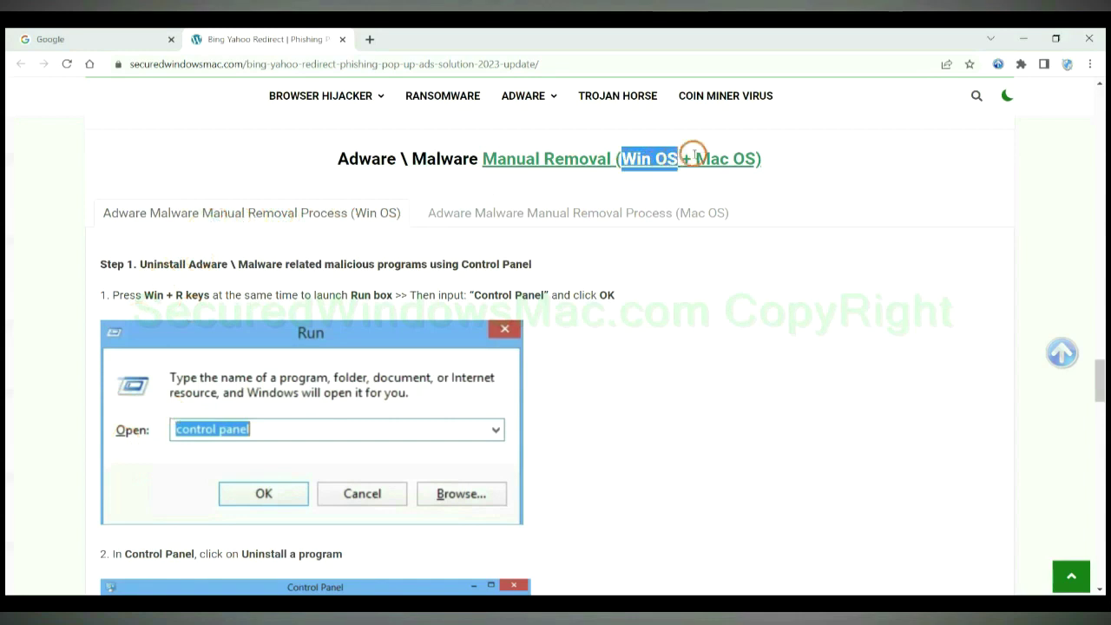
{"action": "left_click_drag", "start_coordinate": [695, 160], "coordinate": [754, 160]}
{"action": "left_click", "coordinate": [570, 211]}
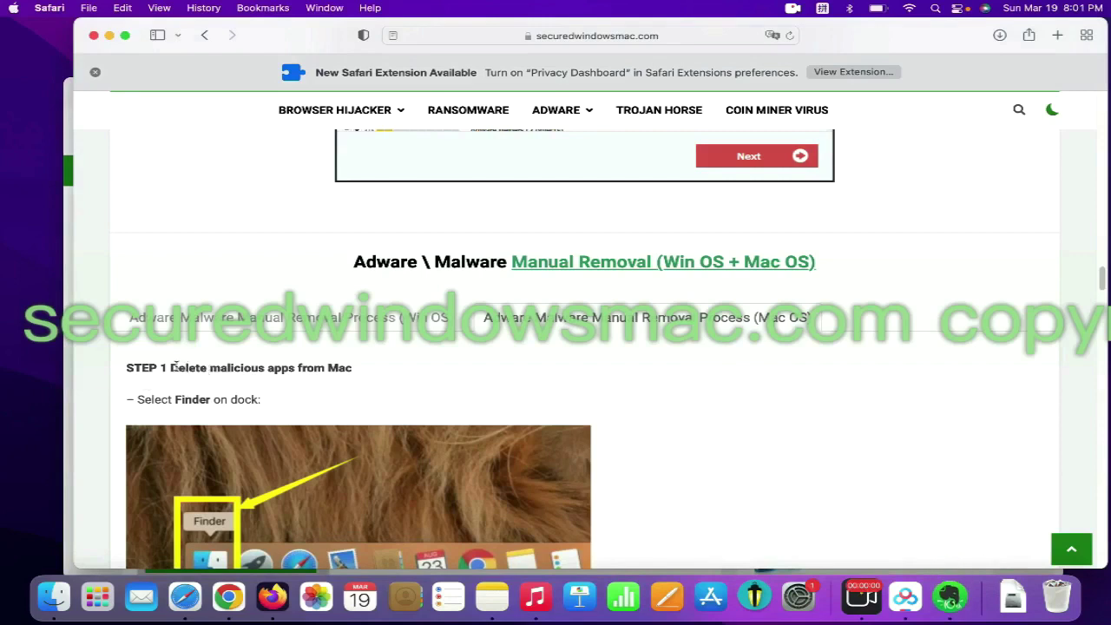
Highlight the guide's step about deleting malicious apps, then scroll on.
{"action": "left_click_drag", "start_coordinate": [173, 367], "coordinate": [294, 368]}
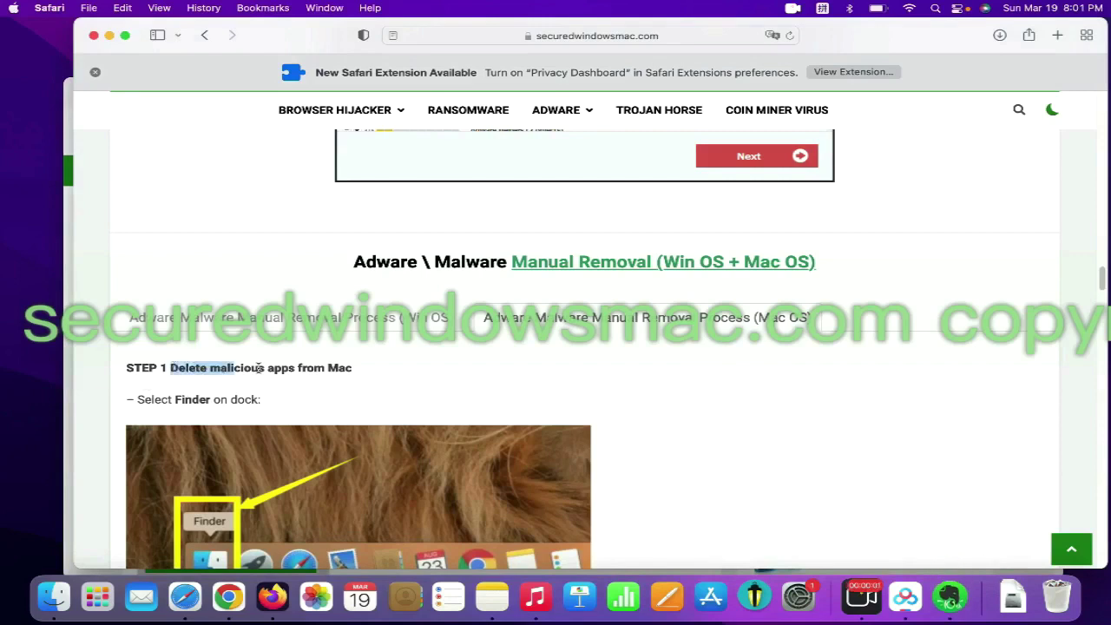
{"action": "left_click", "coordinate": [769, 385]}
{"action": "scroll", "coordinate": [1100, 269], "scroll_direction": "down", "scroll_amount": 5}
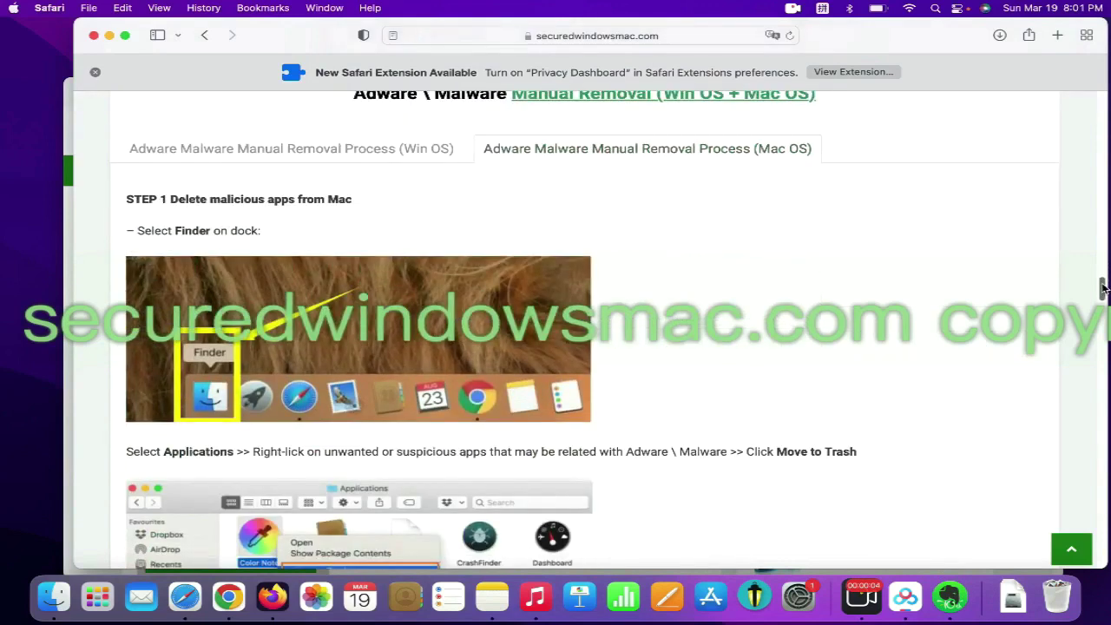
In a new Finder window, open Applications and show the BeeCut app's and Trash's actions.
{"action": "left_click", "coordinate": [34, 434]}
{"action": "left_click", "coordinate": [61, 599]}
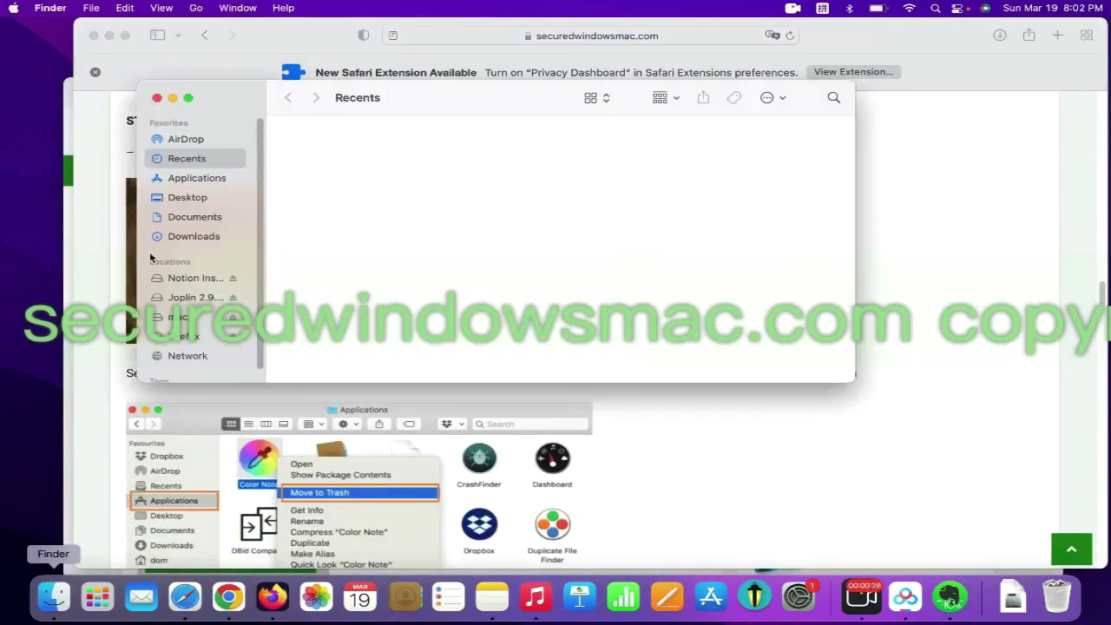
{"action": "left_click", "coordinate": [183, 177]}
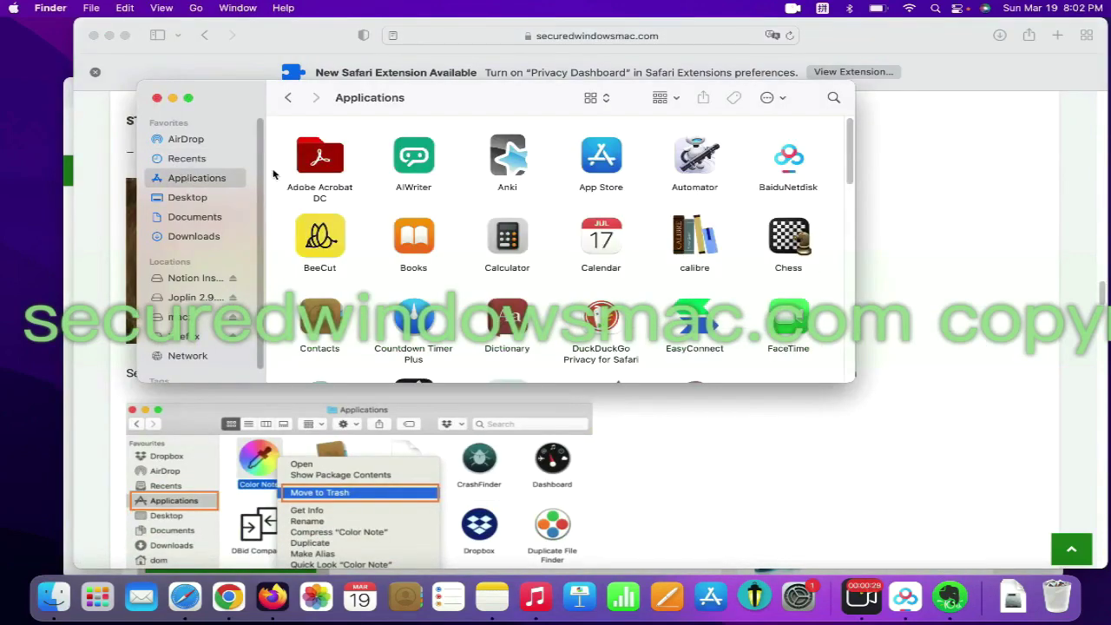
{"action": "right_click", "coordinate": [314, 224]}
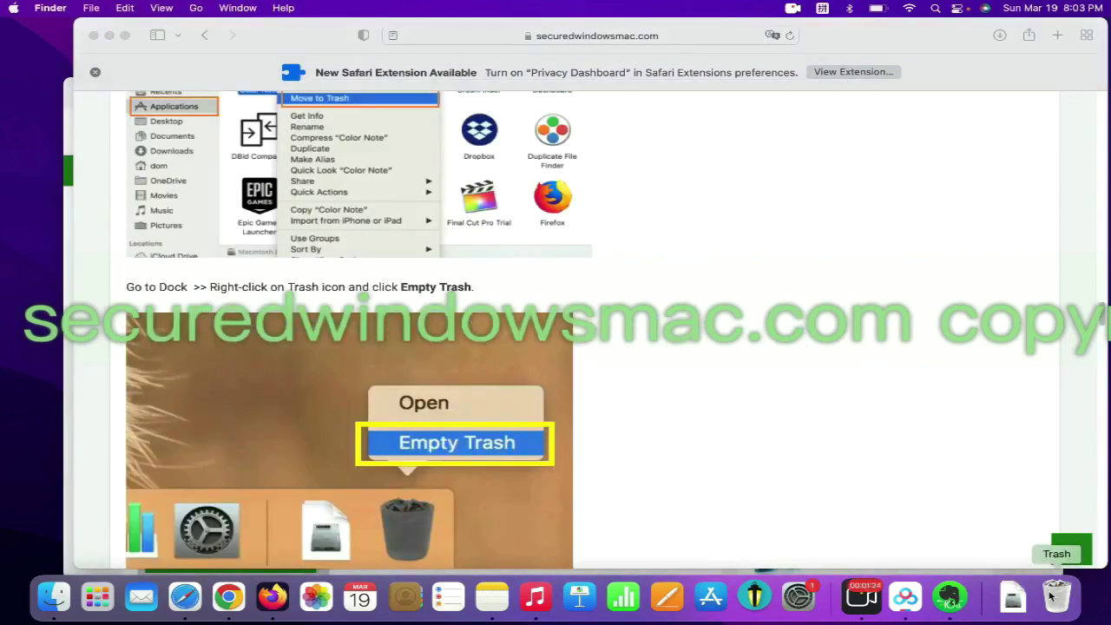
{"action": "right_click", "coordinate": [1055, 593]}
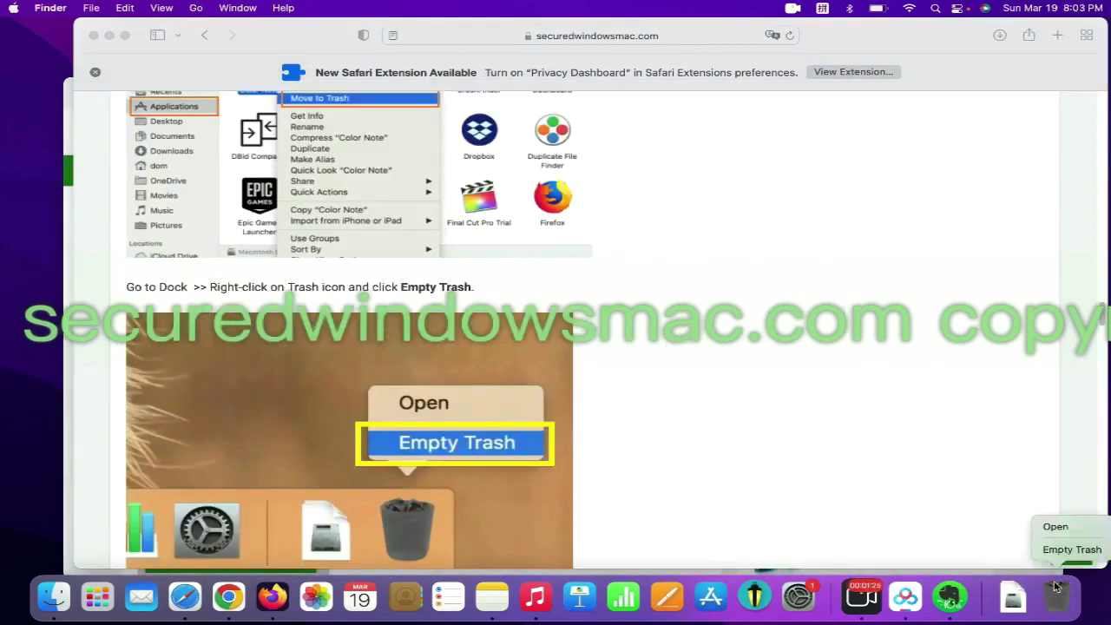
{"action": "left_click", "coordinate": [944, 458]}
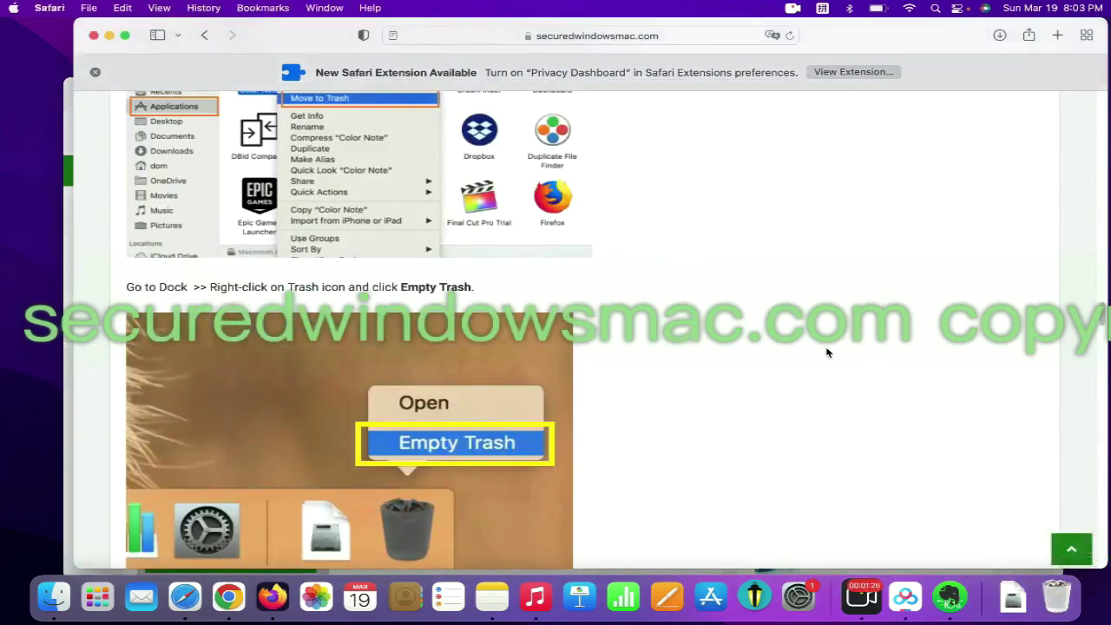
Scroll to and highlight the guide's step 2 heading about suspicious extensions.
{"action": "scroll", "coordinate": [1101, 321], "scroll_direction": "down", "scroll_amount": 3}
{"action": "scroll", "coordinate": [1100, 321], "scroll_direction": "down", "scroll_amount": 4}
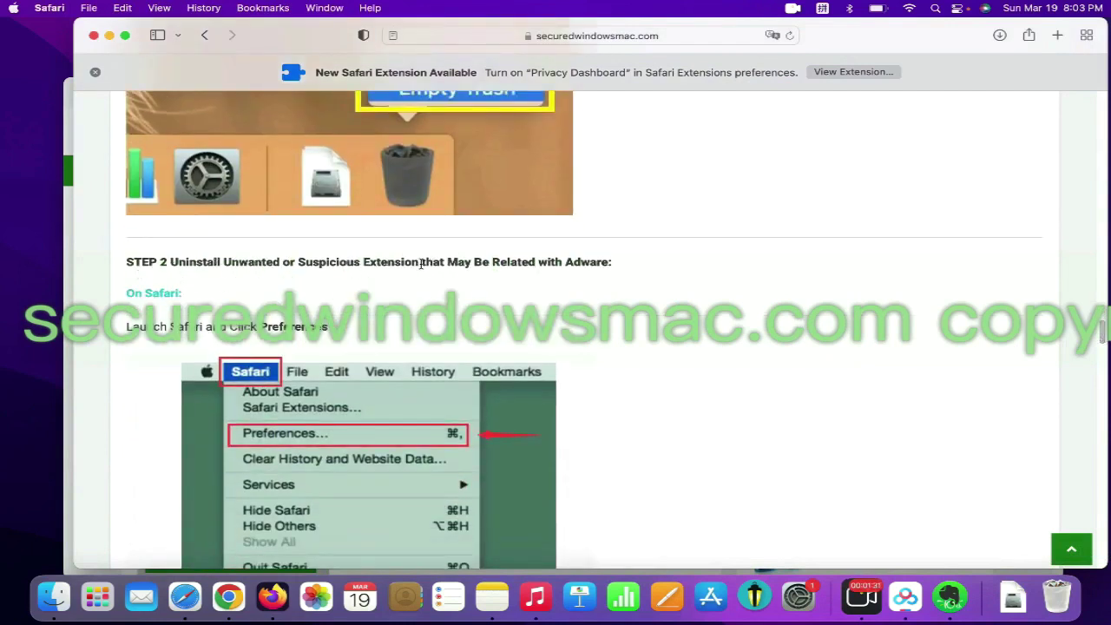
{"action": "left_click_drag", "start_coordinate": [420, 263], "coordinate": [185, 260]}
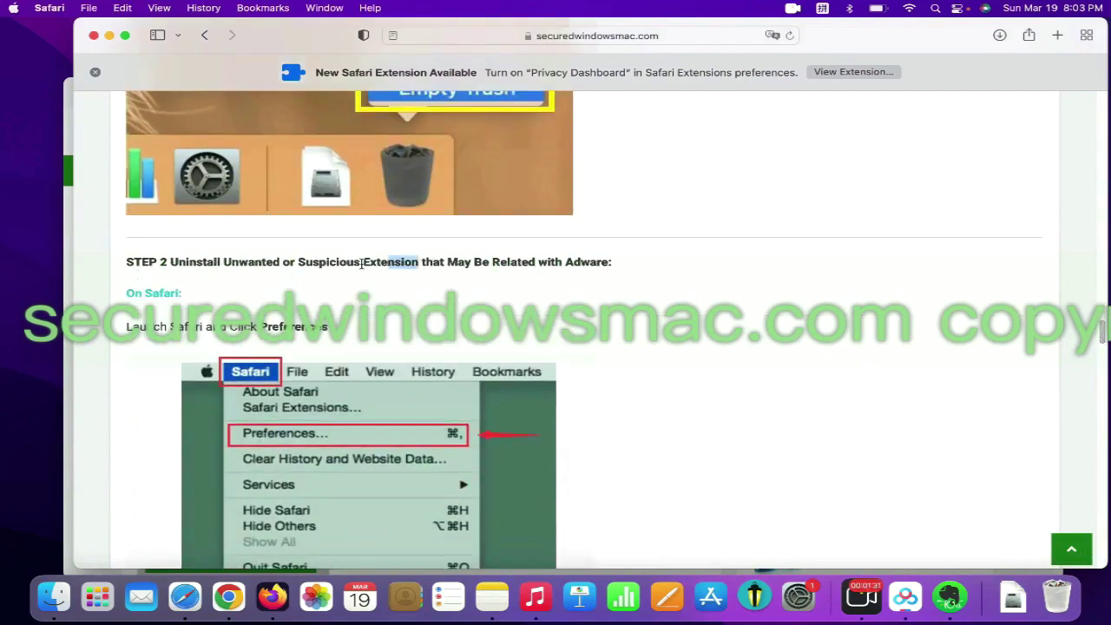
{"action": "left_click", "coordinate": [173, 258]}
{"action": "scroll", "coordinate": [156, 174], "scroll_direction": "down", "scroll_amount": 1}
Show Safari's Extensions preferences, then switch to Google Chrome.
{"action": "left_click", "coordinate": [54, 11]}
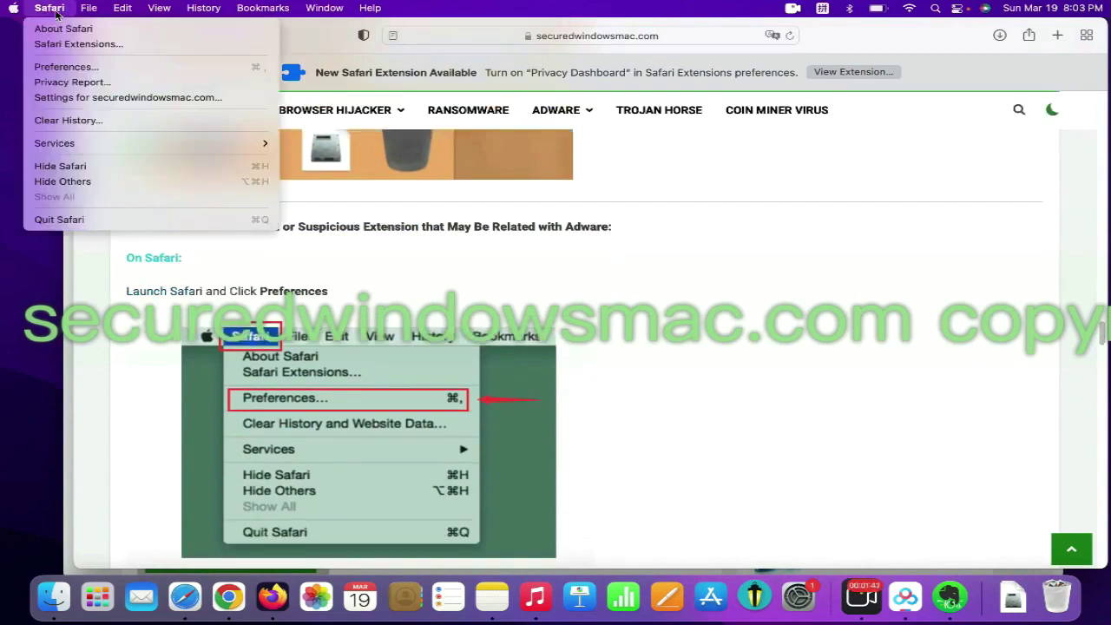
{"action": "left_click", "coordinate": [84, 68]}
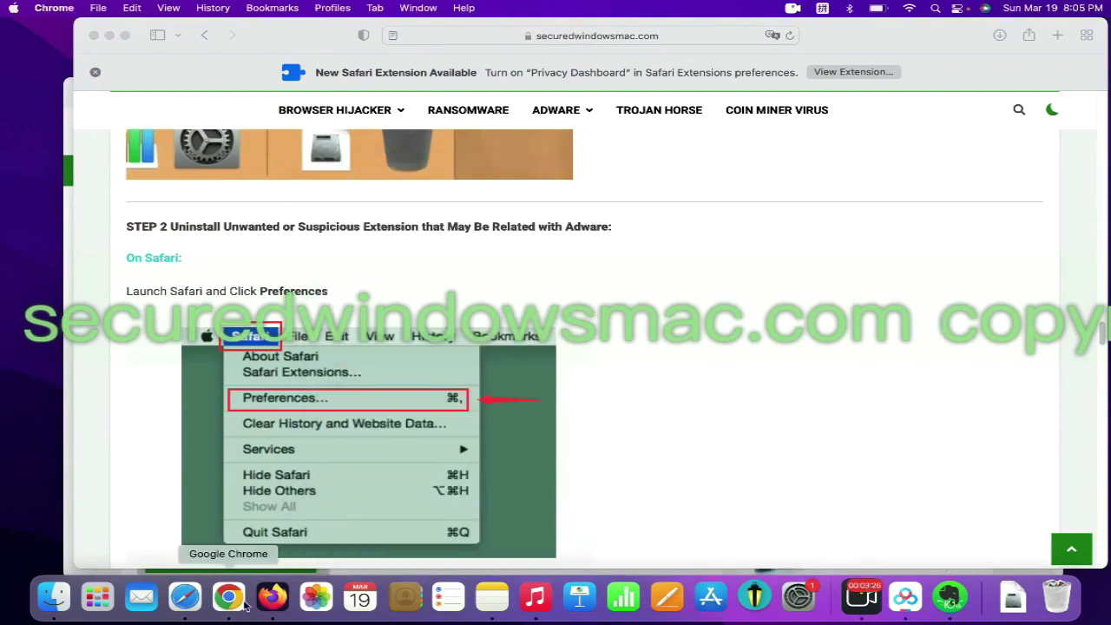
{"action": "left_click", "coordinate": [245, 604]}
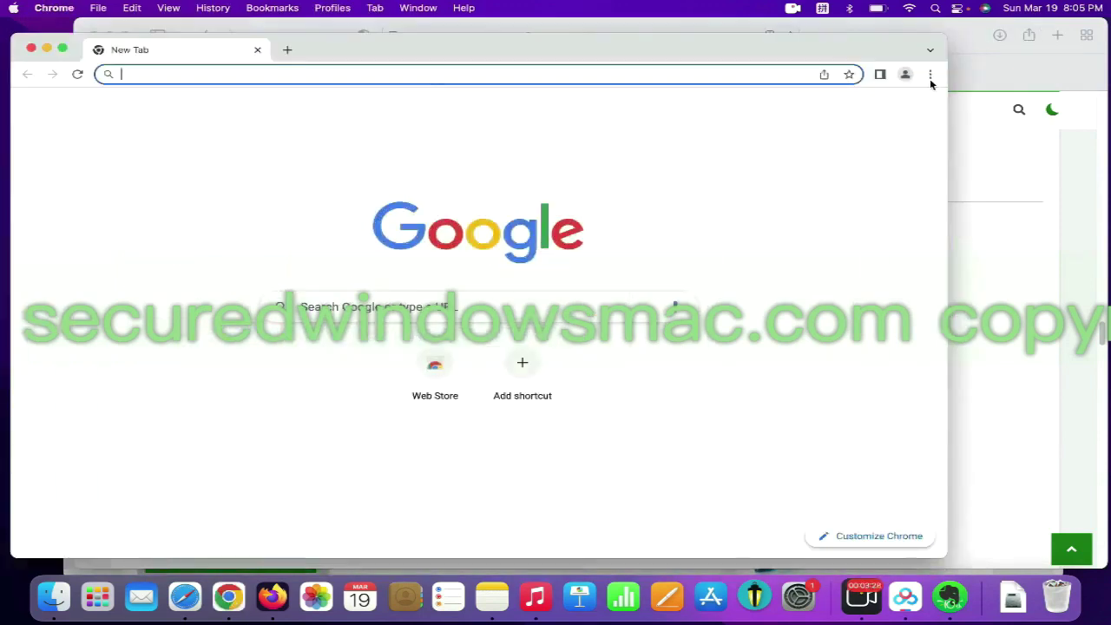
Remove the 'Netflix Party is now Teleparty' extension from Chrome's extensions page.
{"action": "left_click", "coordinate": [930, 77]}
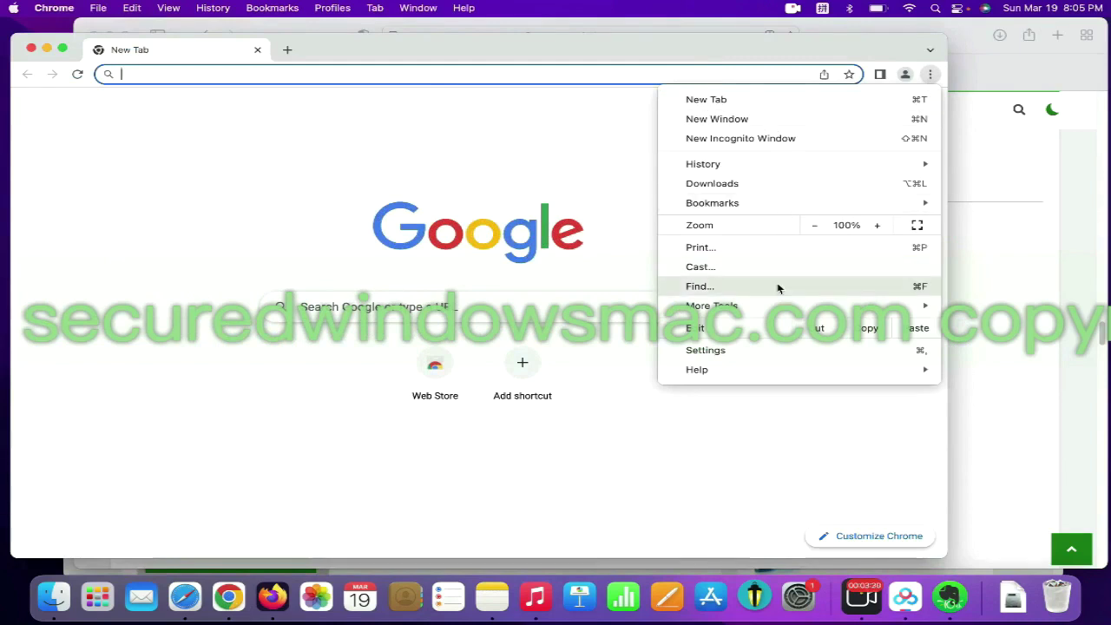
{"action": "mouse_move", "coordinate": [712, 306]}
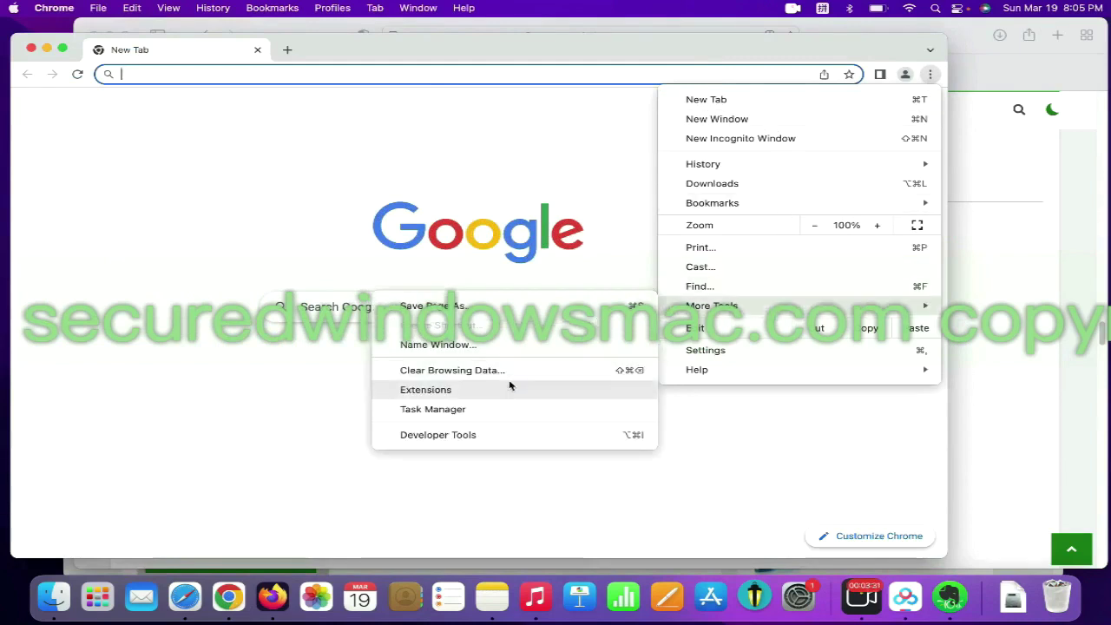
{"action": "left_click", "coordinate": [510, 388]}
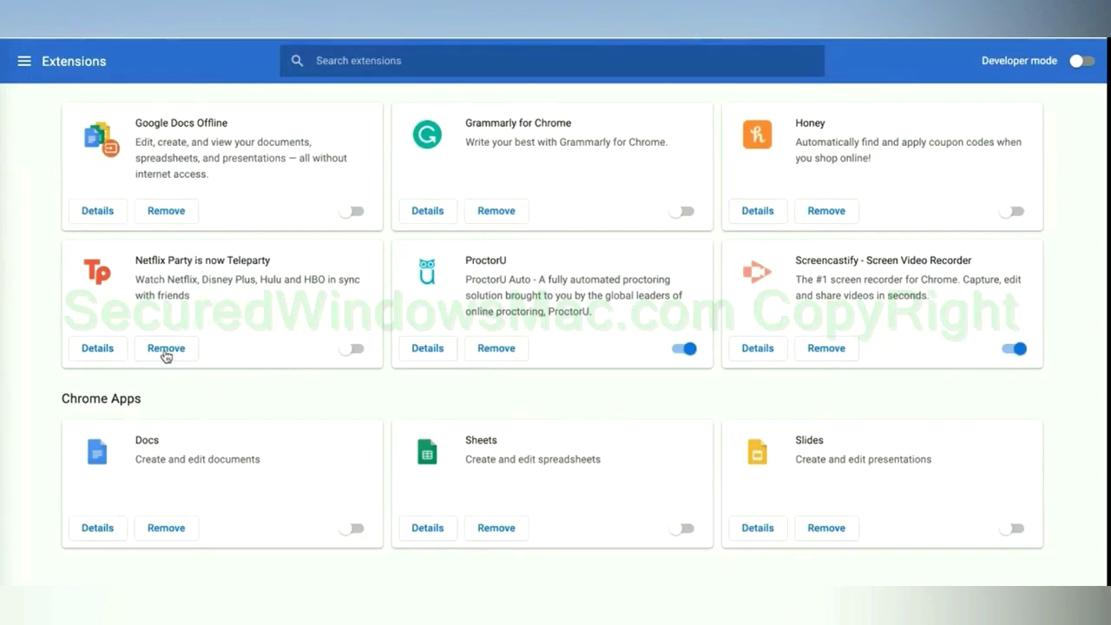
{"action": "left_click", "coordinate": [166, 350]}
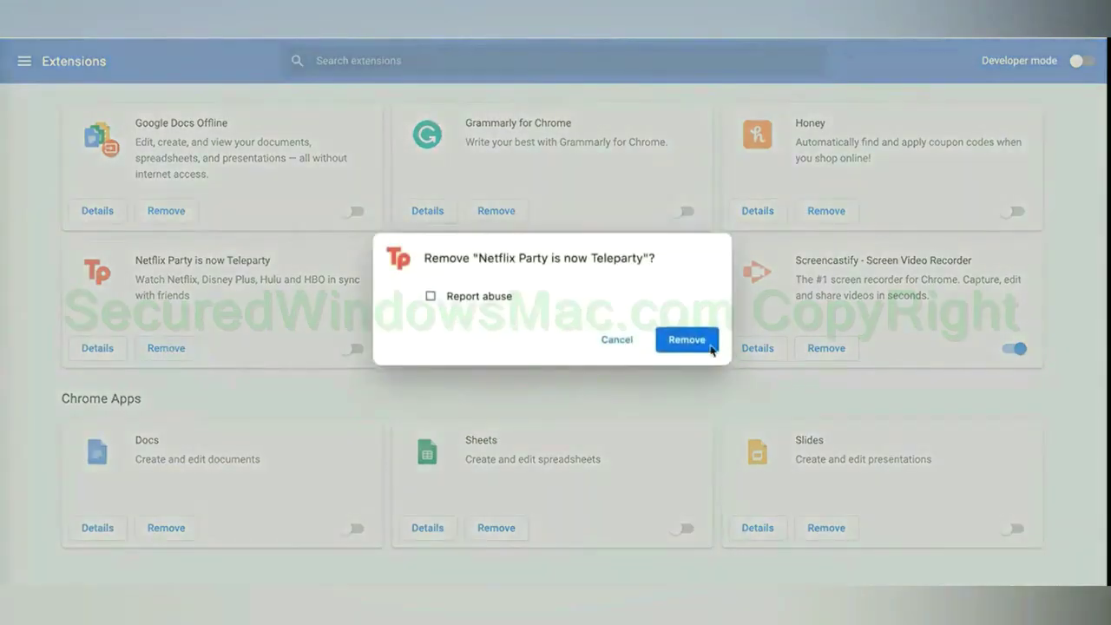
{"action": "left_click", "coordinate": [690, 340]}
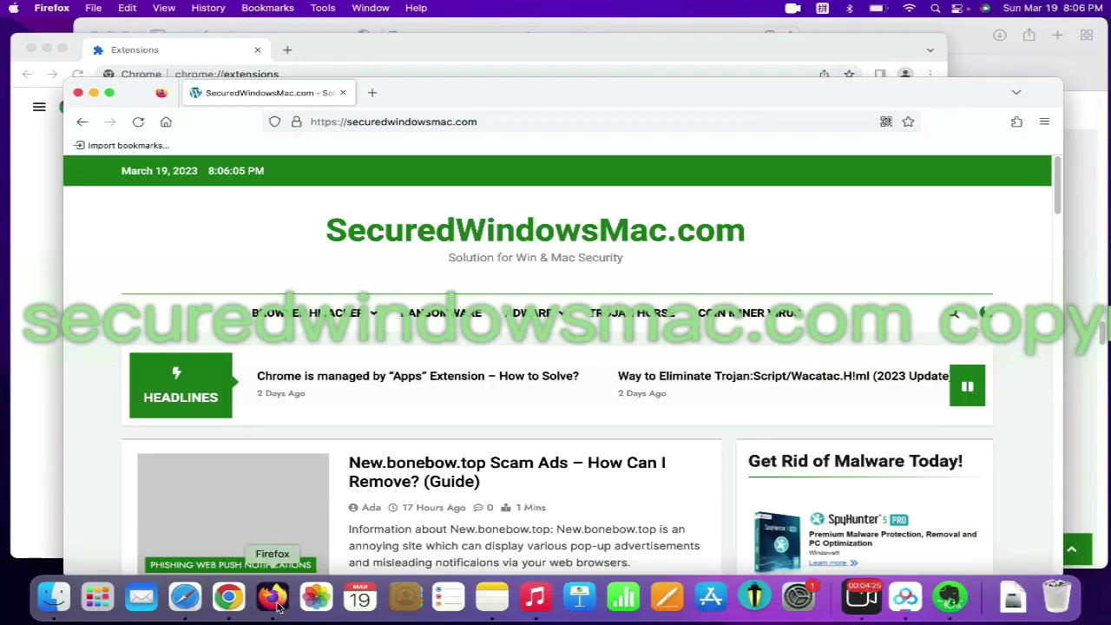
Open Firefox's extension manager and the options for Presearch.com Search Extension.
{"action": "left_click", "coordinate": [1016, 122]}
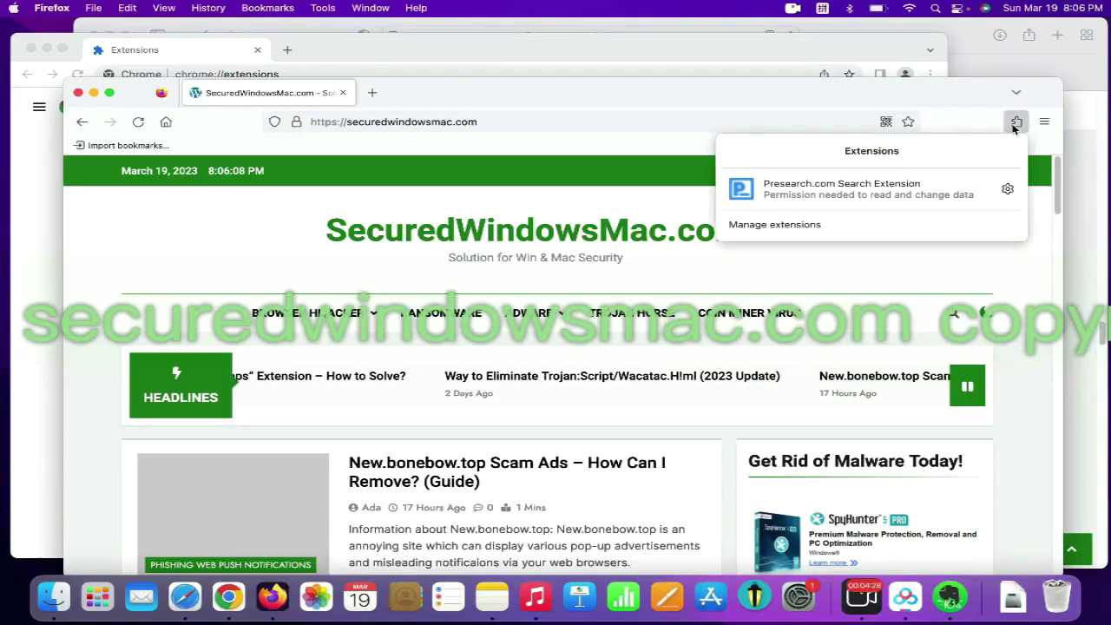
{"action": "left_click", "coordinate": [837, 222]}
{"action": "left_click", "coordinate": [765, 300]}
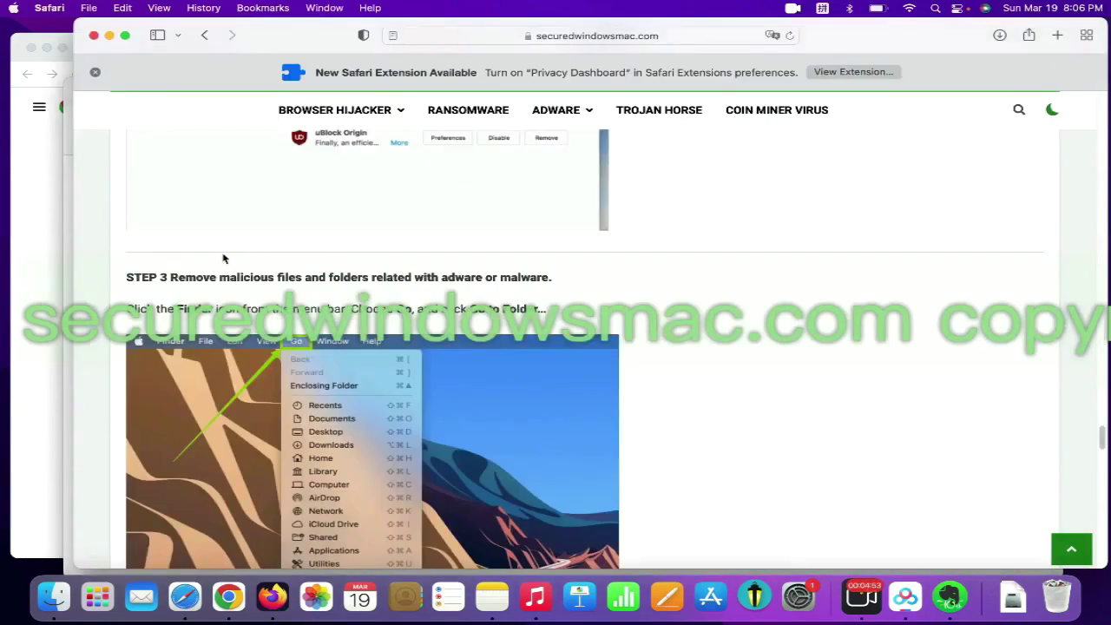
Highlight the step 3 heading and open /Library/LaunchAgents/ in Finder via Go to Folder.
{"action": "left_click_drag", "start_coordinate": [302, 278], "coordinate": [212, 274]}
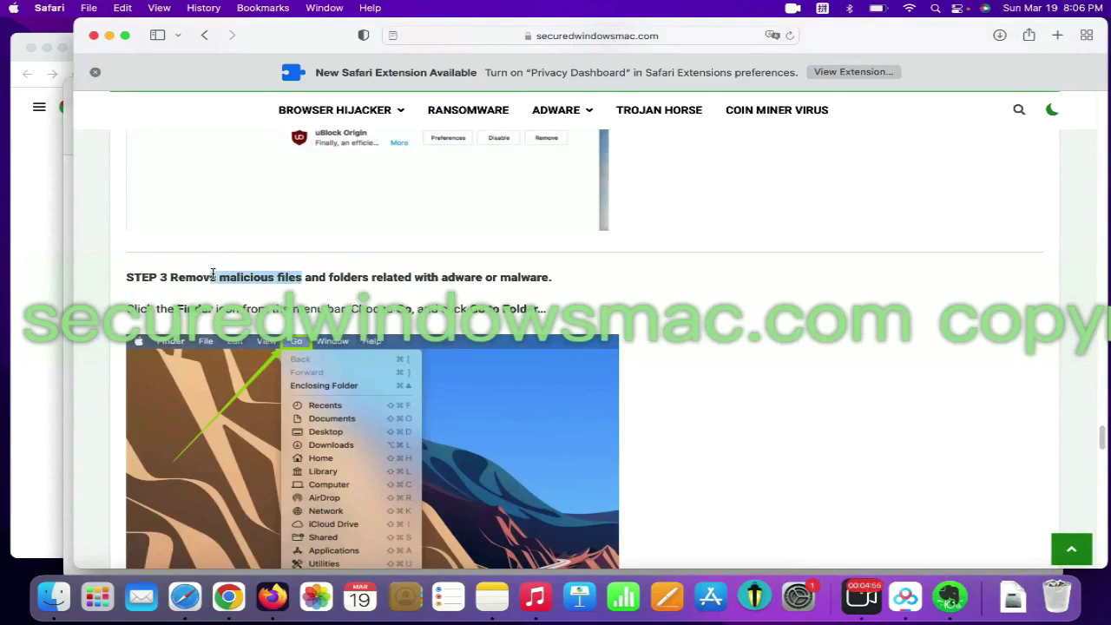
{"action": "left_click", "coordinate": [302, 278]}
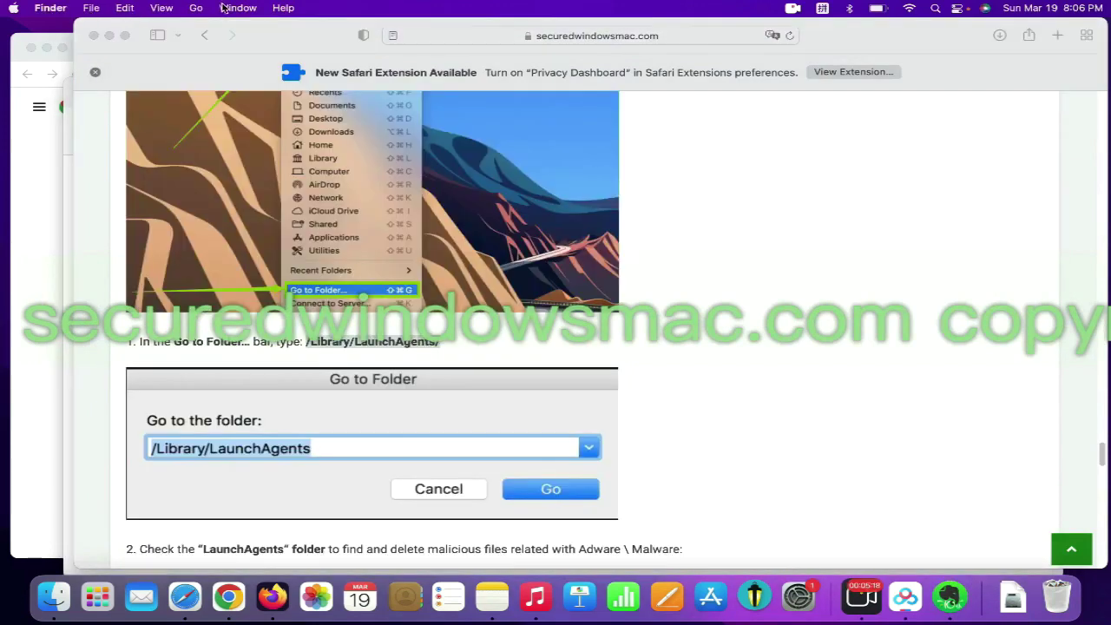
{"action": "left_click", "coordinate": [199, 9]}
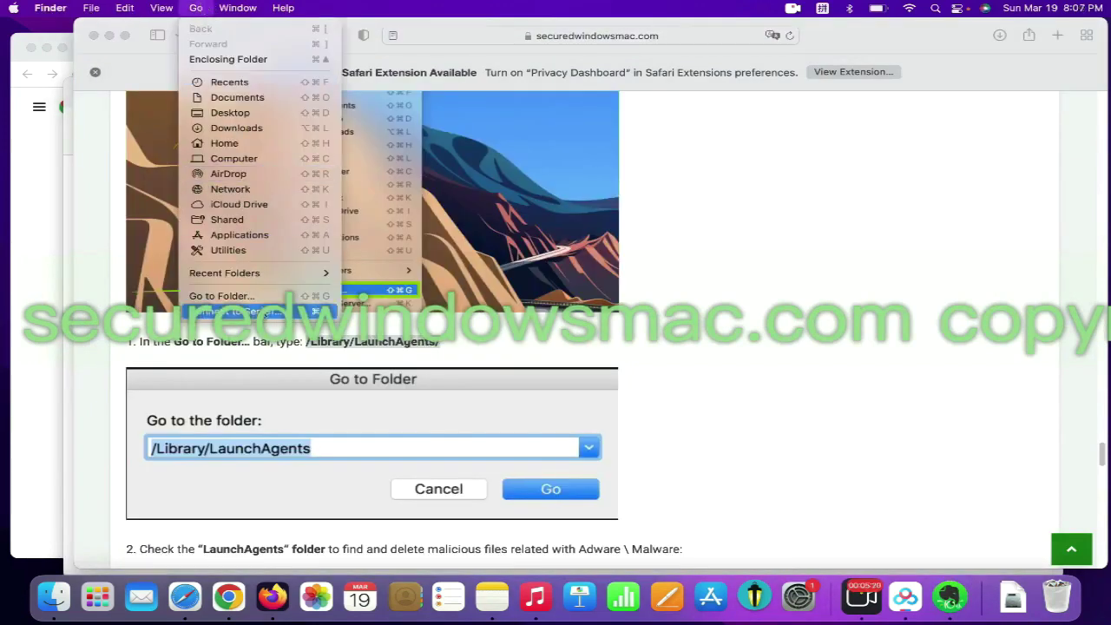
{"action": "left_click", "coordinate": [265, 300]}
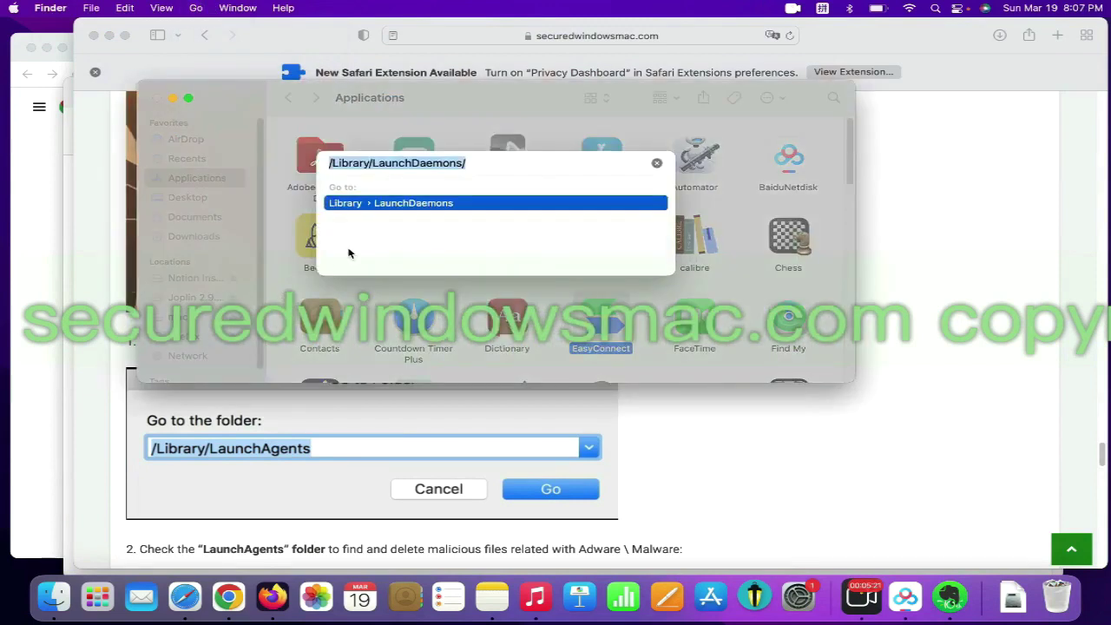
{"action": "type", "text": "/Library/LaunchAgents/"}
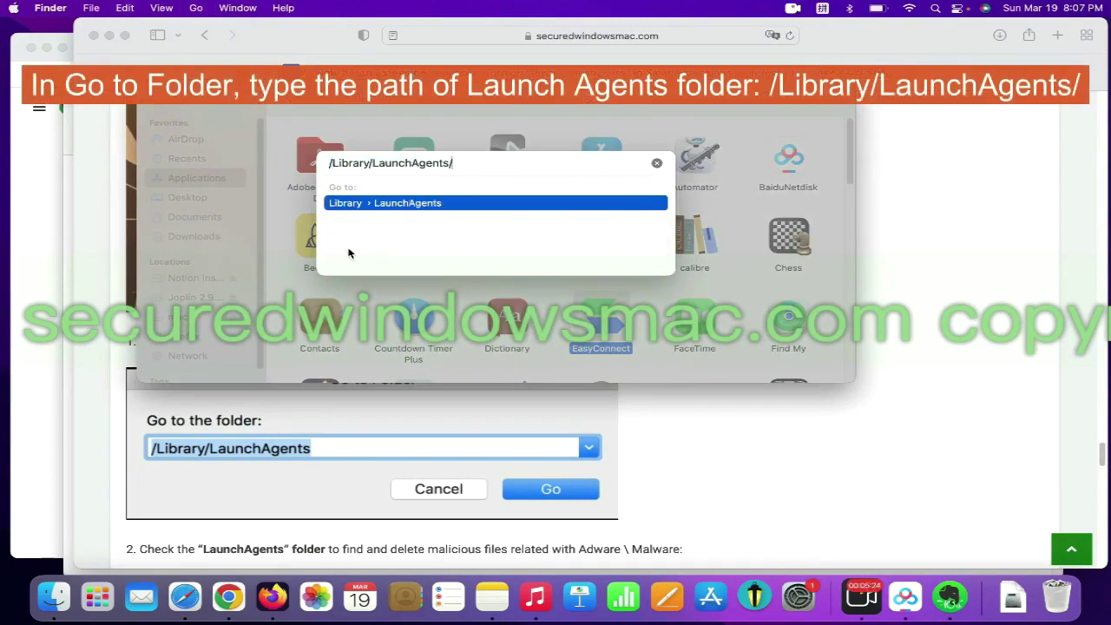
{"action": "key", "text": "Return"}
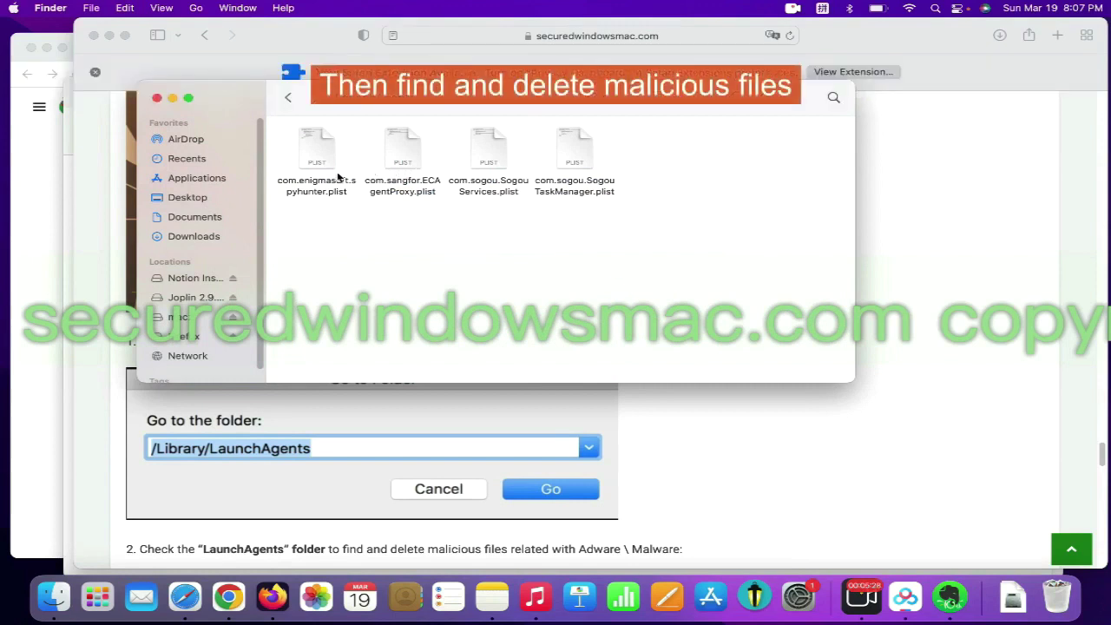
Move com.enigmasoft.spyhunter.plist to the Trash and return to the Safari guide.
{"action": "right_click", "coordinate": [330, 170]}
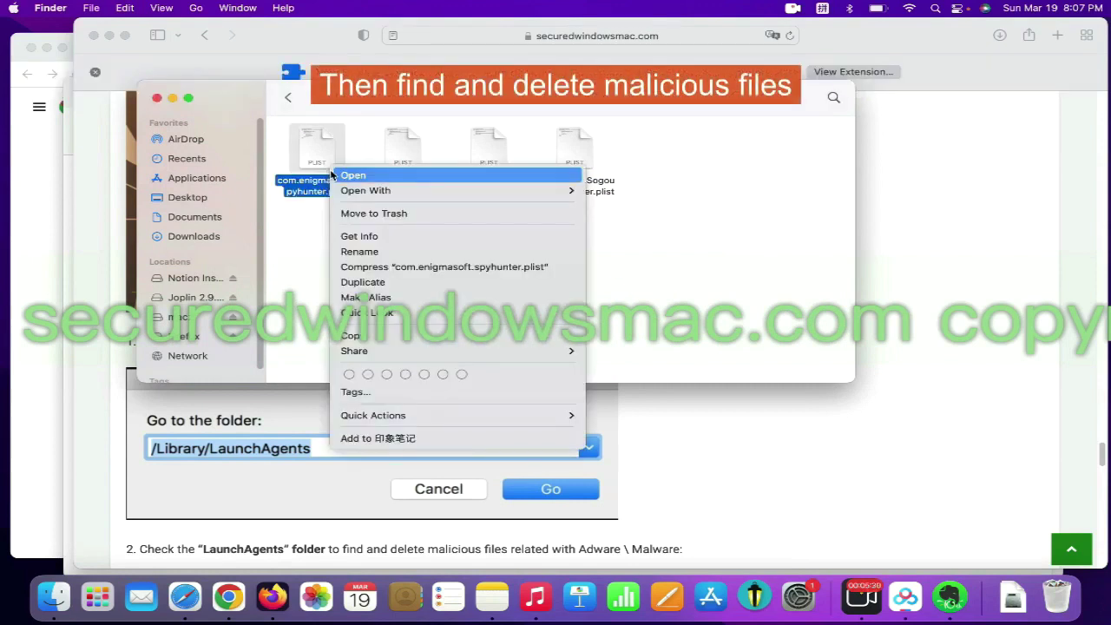
{"action": "left_click", "coordinate": [377, 213]}
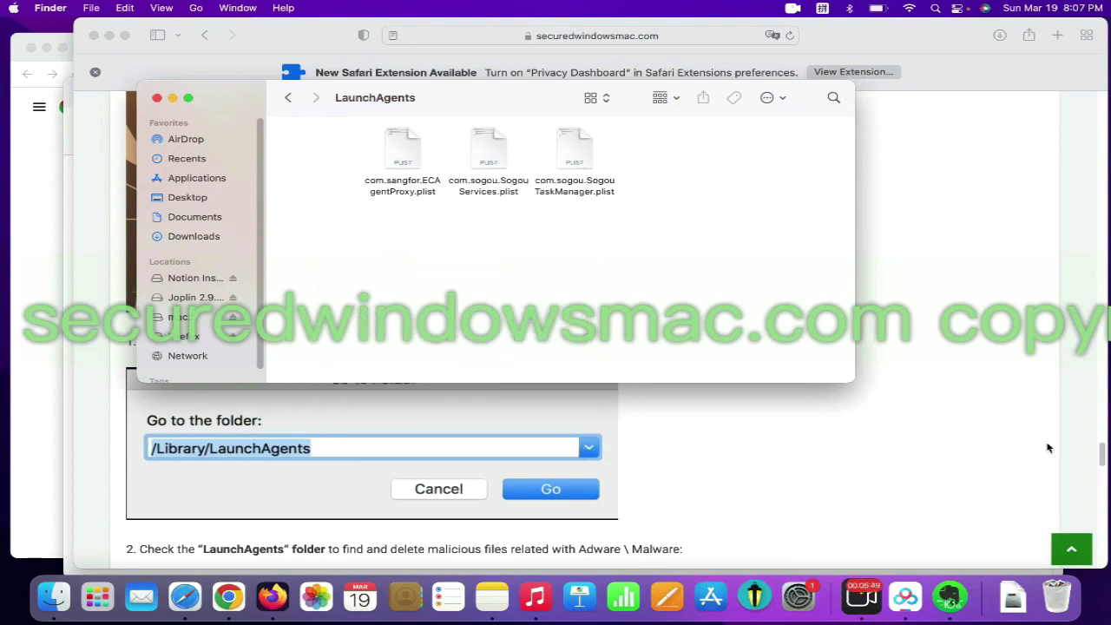
{"action": "left_click", "coordinate": [811, 437]}
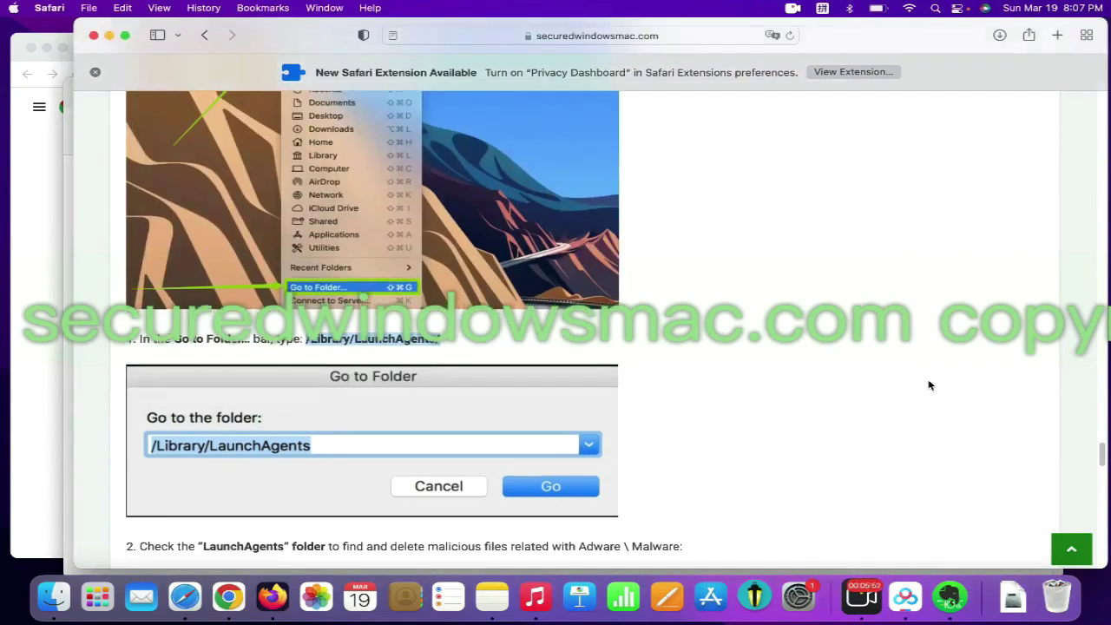
Highlight the guide's Application Support path and open ~/Library/Application Support/ in Finder.
{"action": "scroll", "coordinate": [929, 386], "scroll_direction": "down", "scroll_amount": 10}
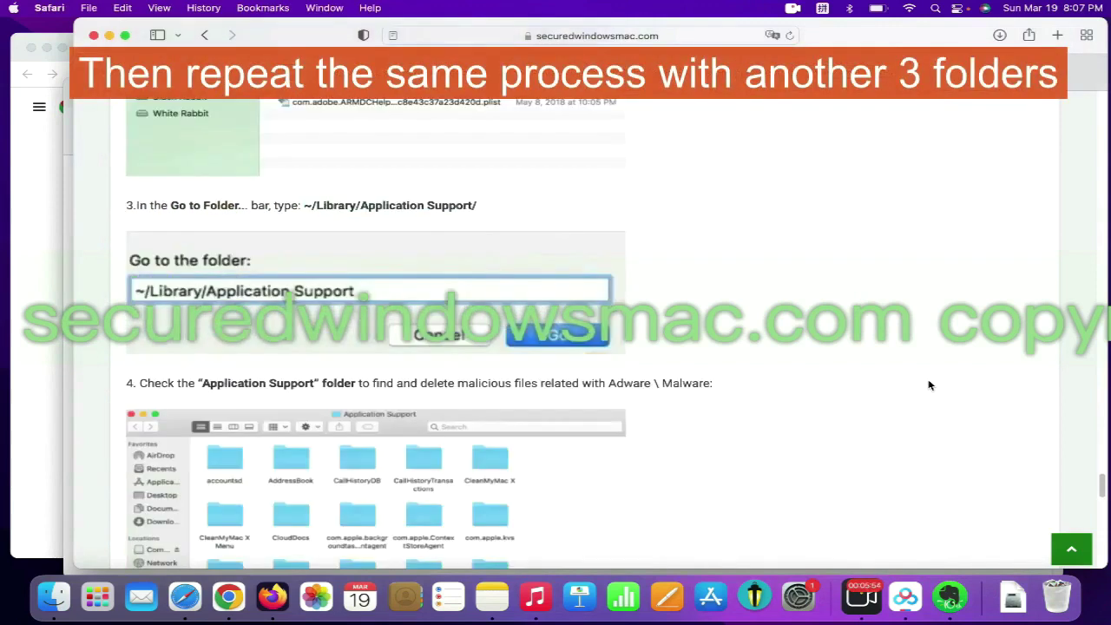
{"action": "scroll", "coordinate": [929, 385], "scroll_direction": "down", "scroll_amount": 1}
{"action": "left_click_drag", "start_coordinate": [299, 153], "coordinate": [508, 161]}
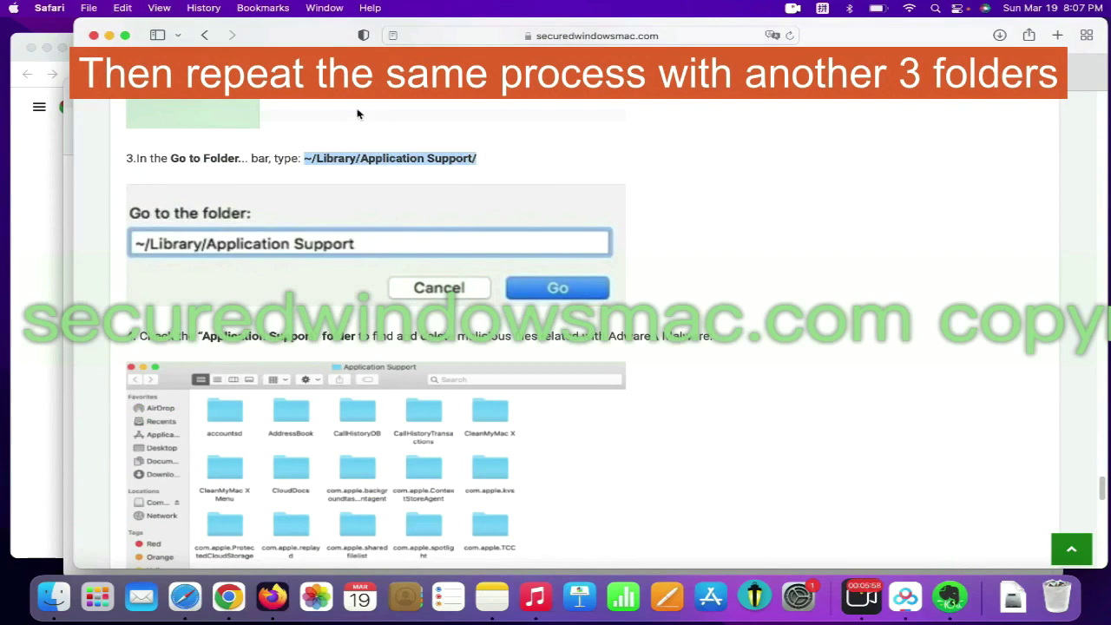
{"action": "left_click", "coordinate": [197, 8]}
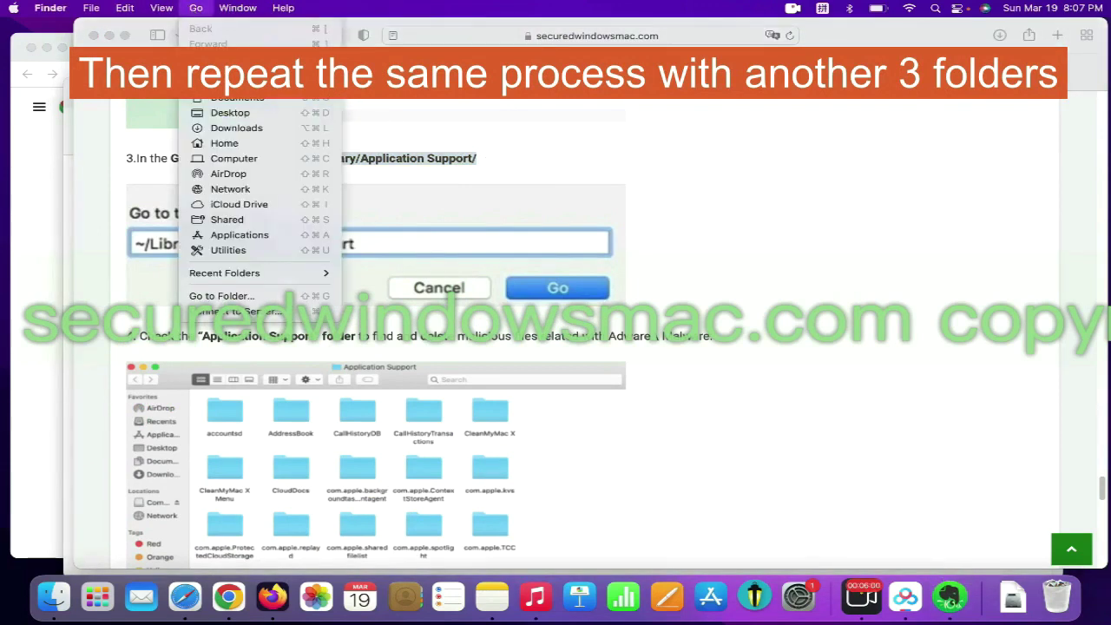
{"action": "left_click", "coordinate": [259, 295]}
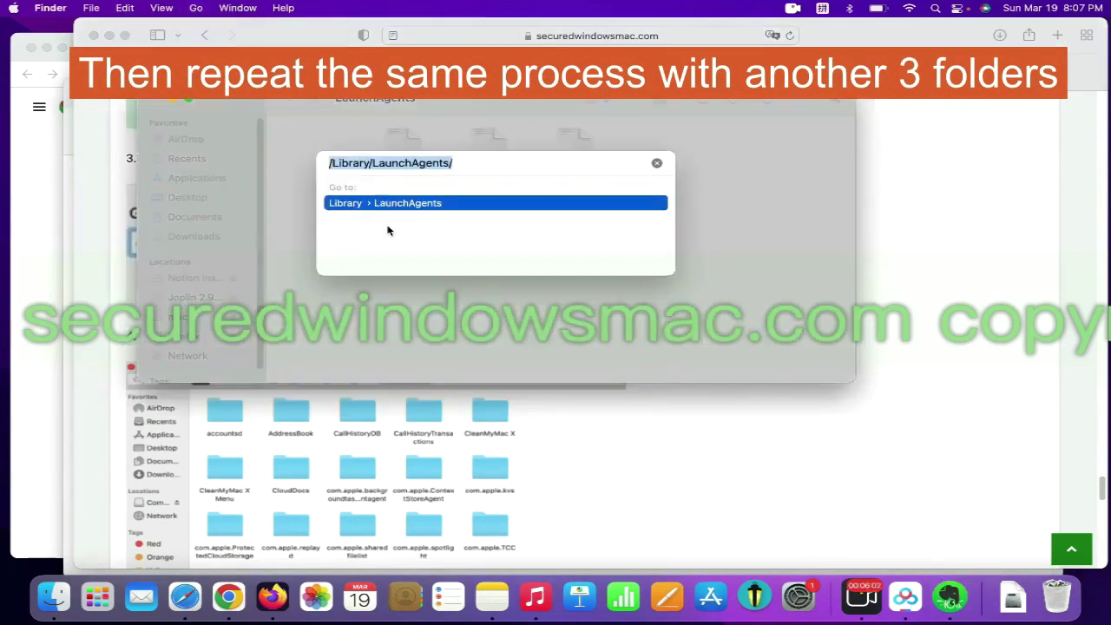
{"action": "type", "text": "~/Library/Application Support/"}
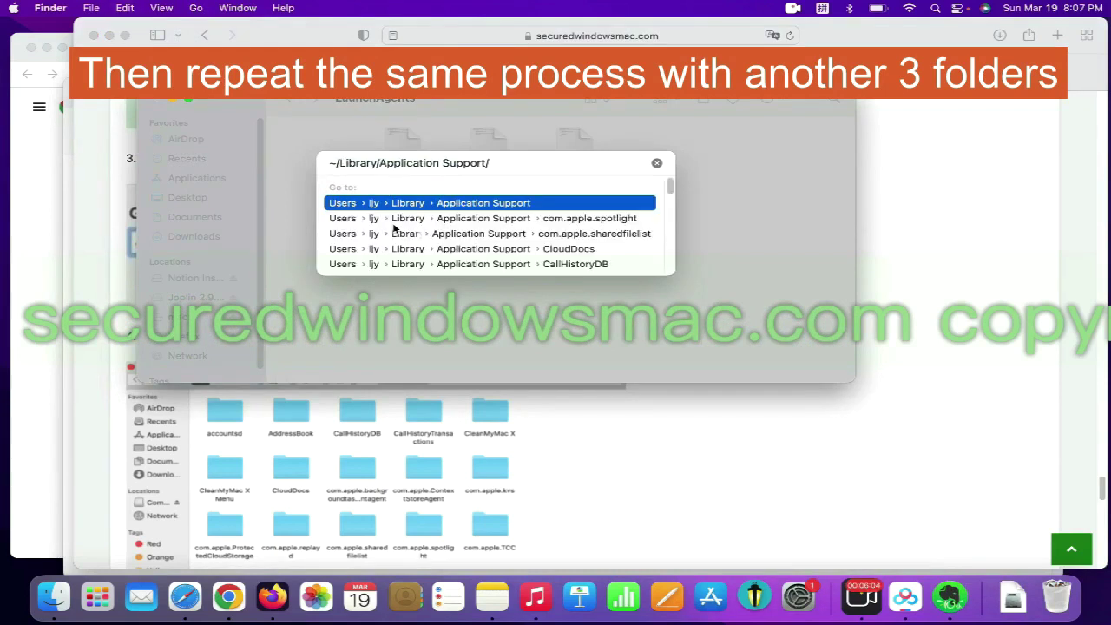
{"action": "key", "text": "Return"}
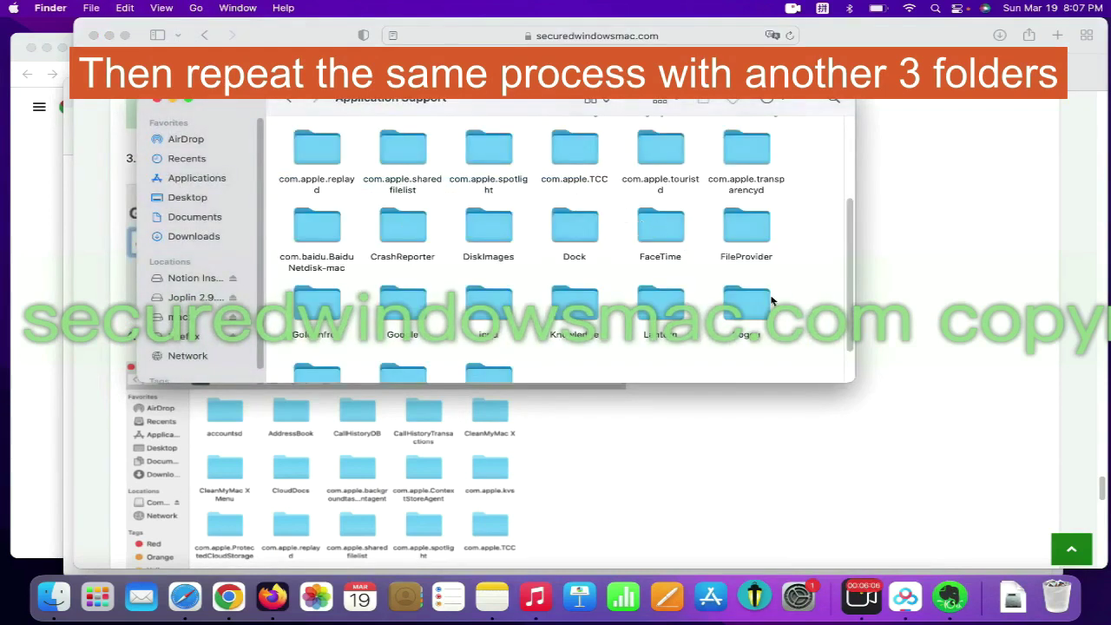
Move the Goldenfrog folder to the Trash.
{"action": "scroll", "coordinate": [846, 253], "scroll_direction": "down", "scroll_amount": 2}
{"action": "scroll", "coordinate": [849, 260], "scroll_direction": "up", "scroll_amount": 2}
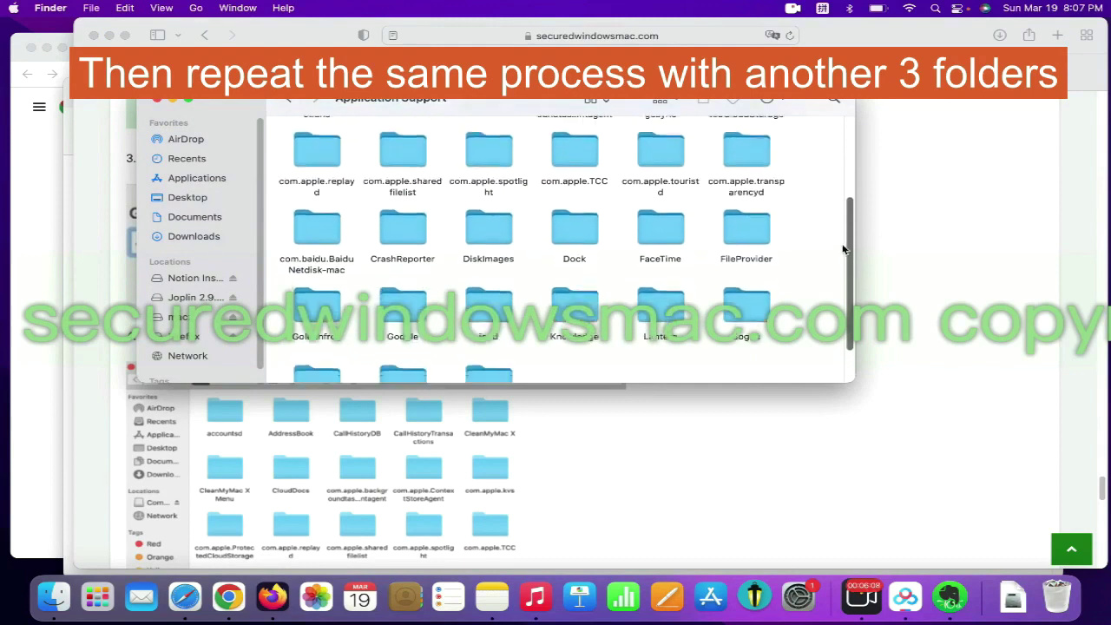
{"action": "right_click", "coordinate": [323, 319]}
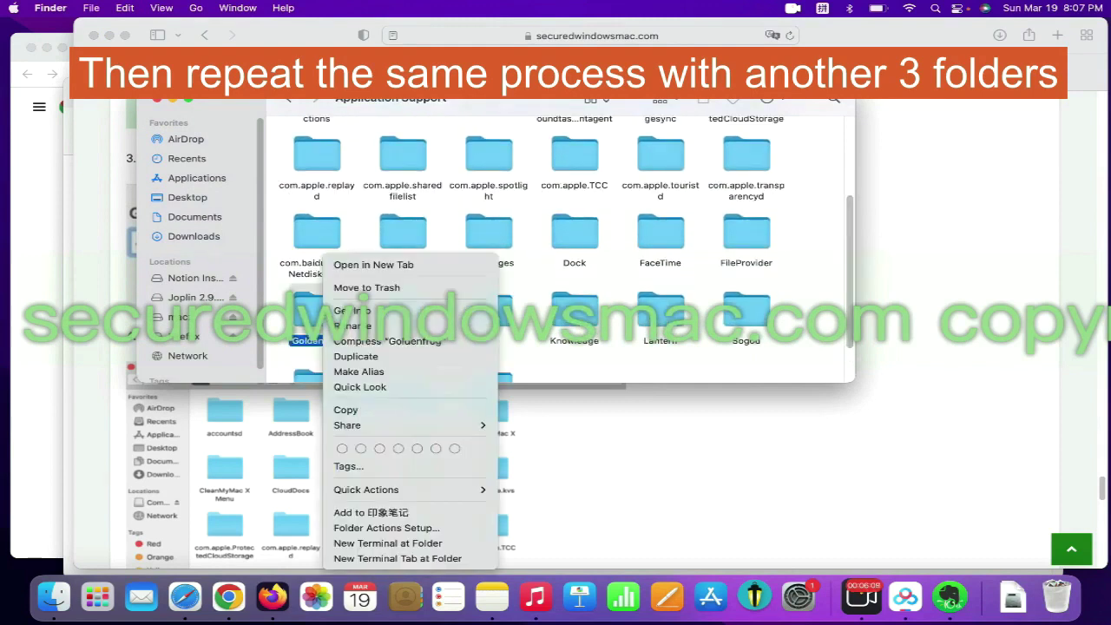
{"action": "left_click", "coordinate": [1060, 206]}
Copy the ~/Library/LaunchAgents/ path from the guide.
{"action": "scroll", "coordinate": [715, 356], "scroll_direction": "down", "scroll_amount": 1}
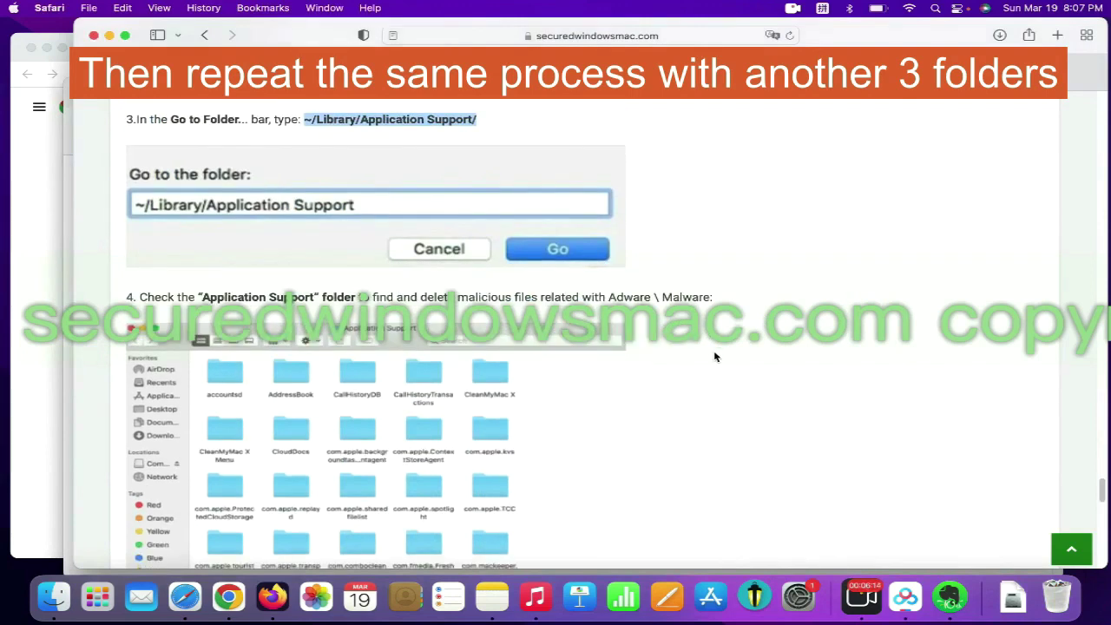
{"action": "scroll", "coordinate": [715, 356], "scroll_direction": "down", "scroll_amount": 1}
{"action": "scroll", "coordinate": [715, 356], "scroll_direction": "down", "scroll_amount": 5}
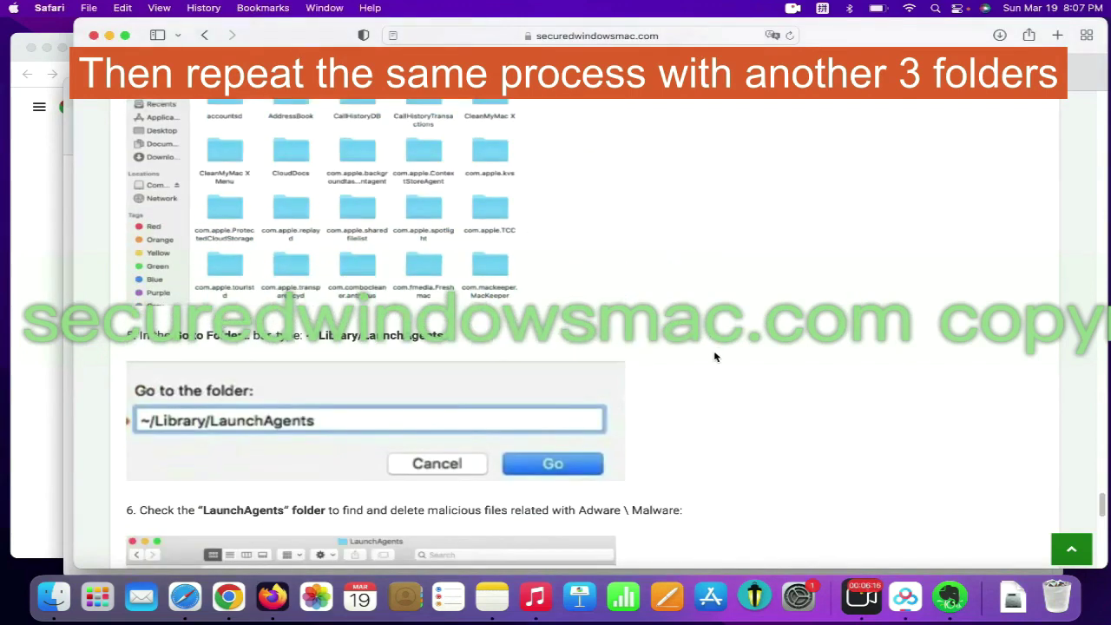
{"action": "left_click_drag", "start_coordinate": [307, 341], "coordinate": [439, 342]}
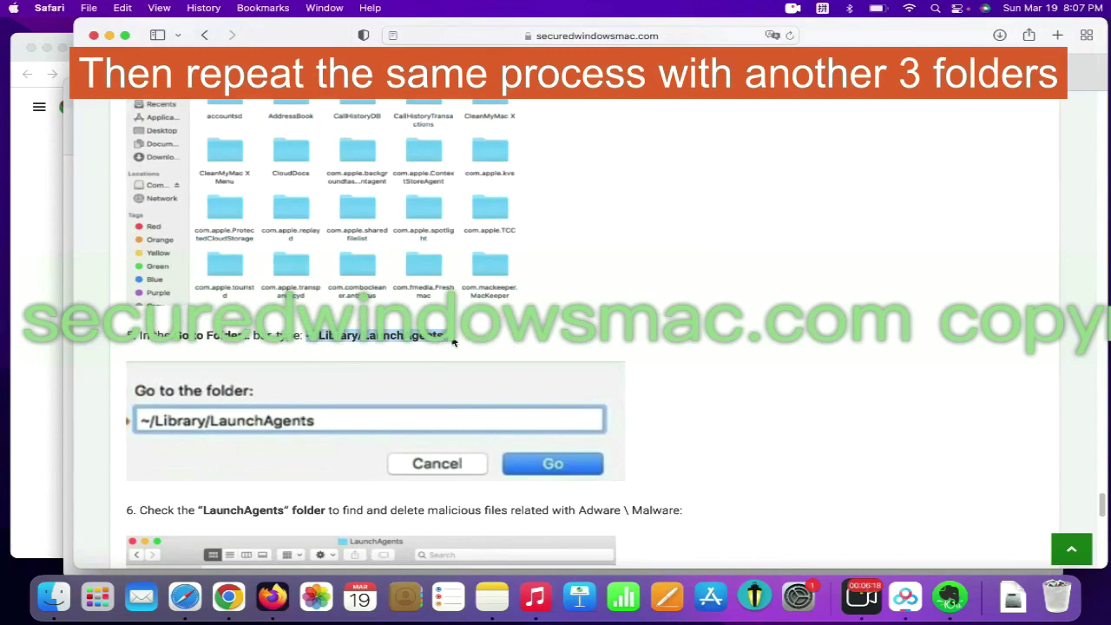
{"action": "right_click", "coordinate": [425, 341]}
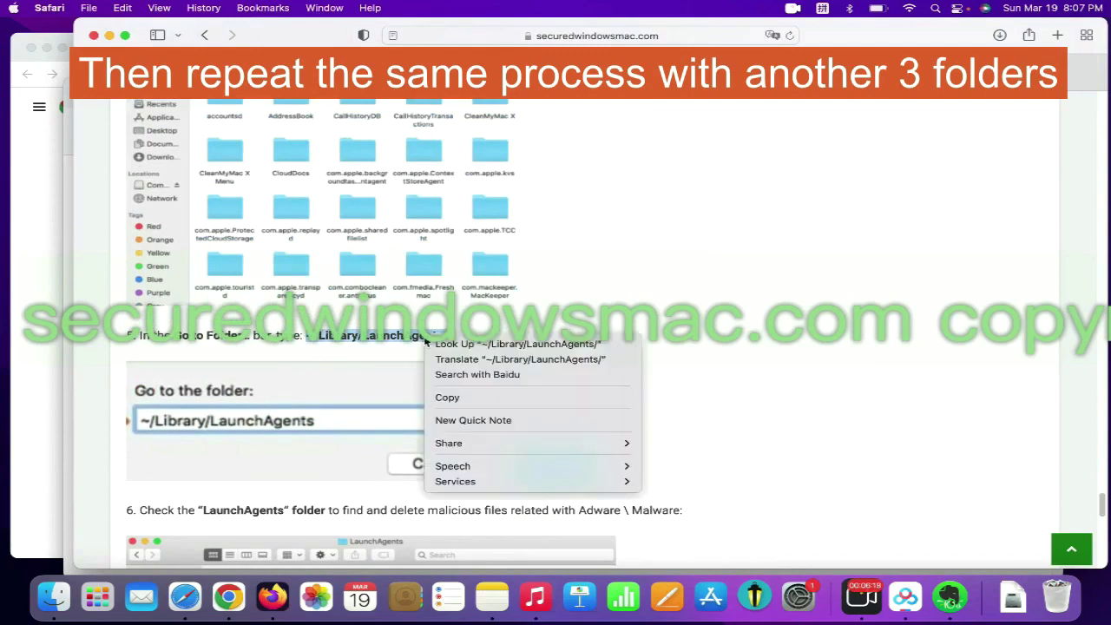
{"action": "left_click", "coordinate": [467, 396]}
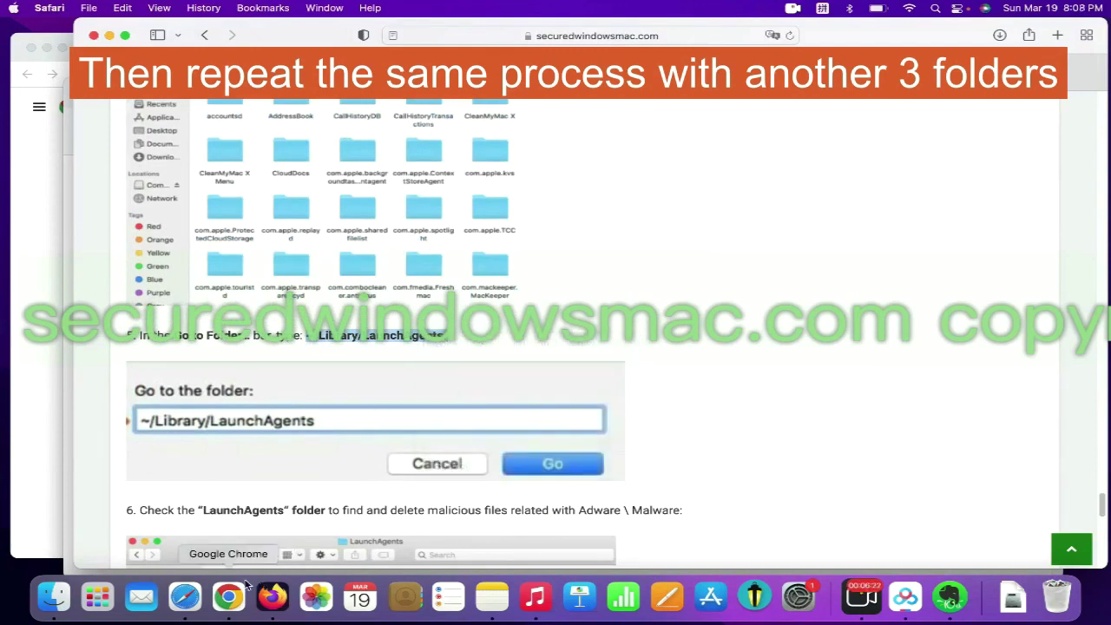
Paste the path into Finder's Go to Folder and show org.getlantern.plist's actions.
{"action": "left_click", "coordinate": [26, 53]}
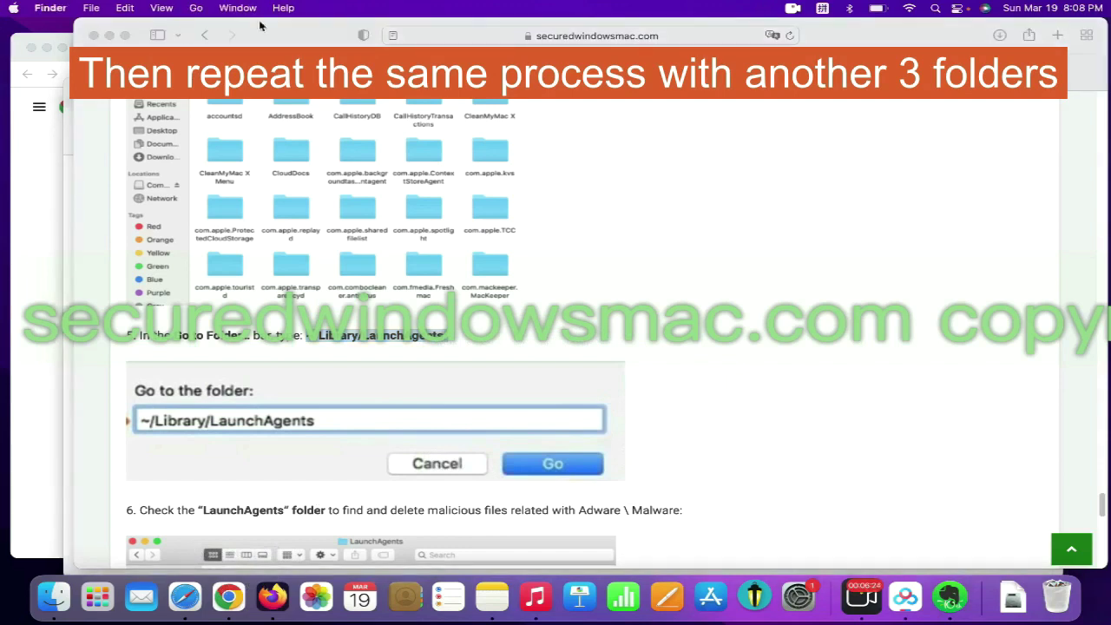
{"action": "left_click", "coordinate": [197, 8]}
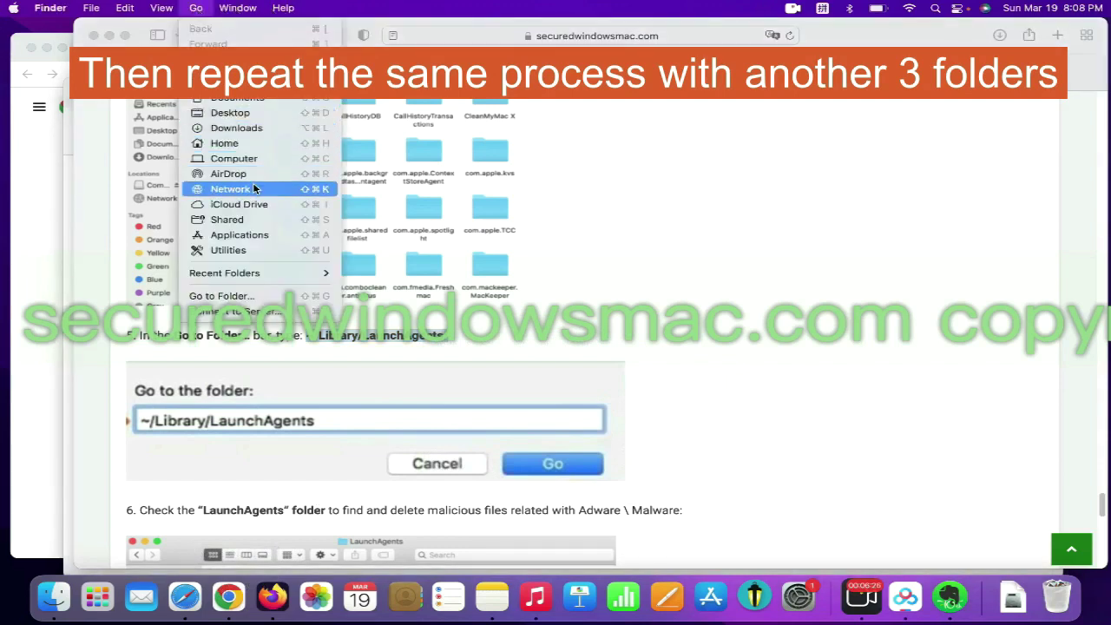
{"action": "left_click", "coordinate": [271, 298]}
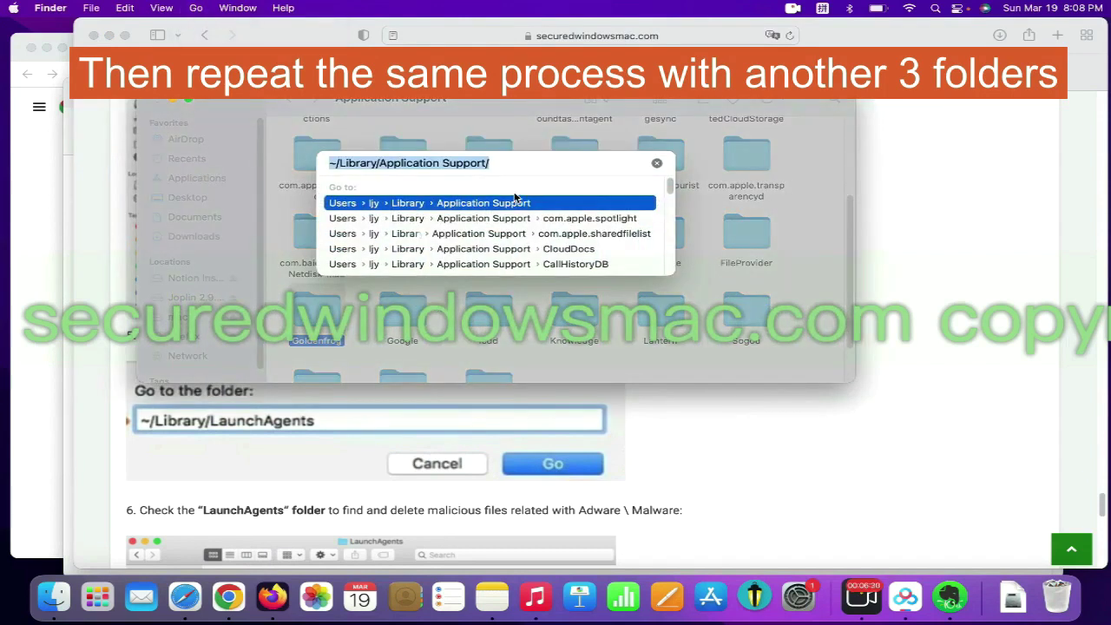
{"action": "key", "text": "super+v"}
{"action": "key", "text": "Return"}
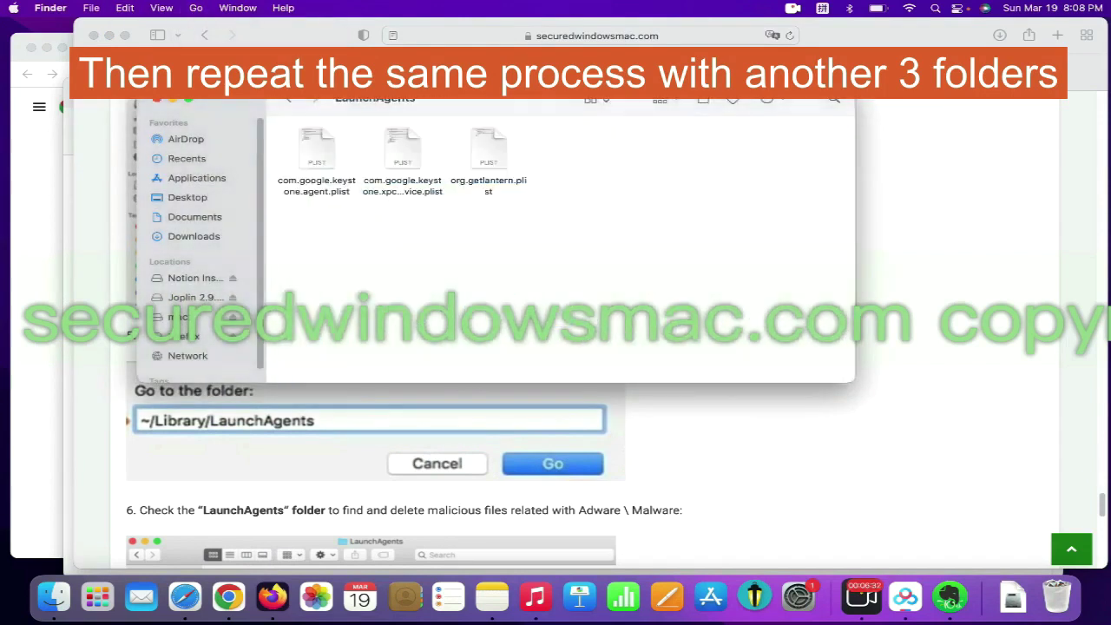
{"action": "right_click", "coordinate": [466, 182]}
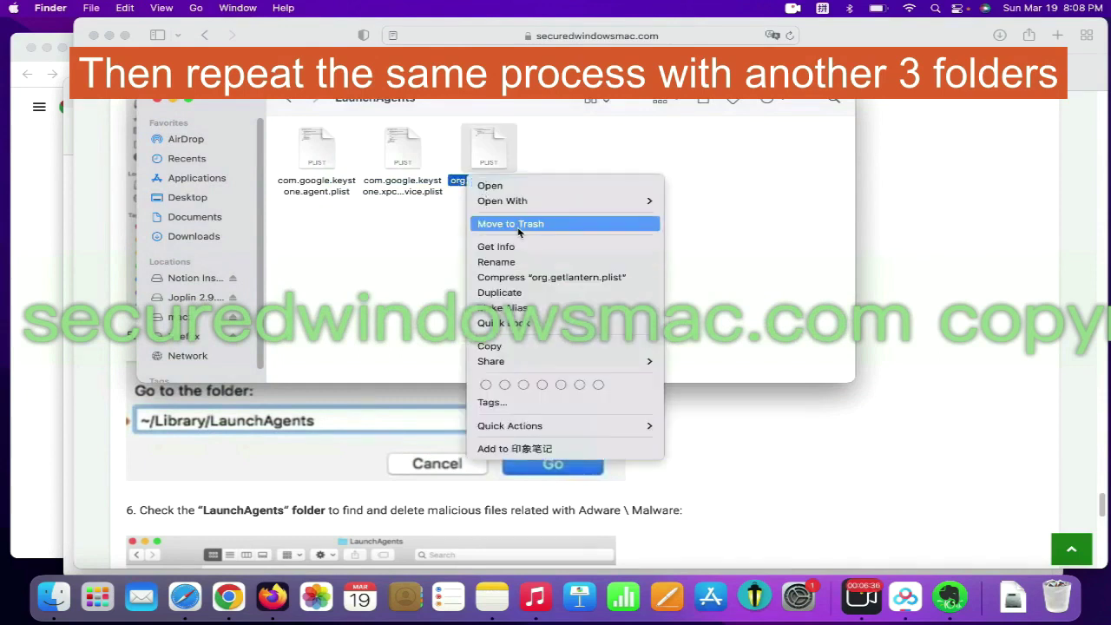
Copy the /Library/LaunchDaemons/ path from the guide.
{"action": "scroll", "coordinate": [755, 404], "scroll_direction": "down", "scroll_amount": 5}
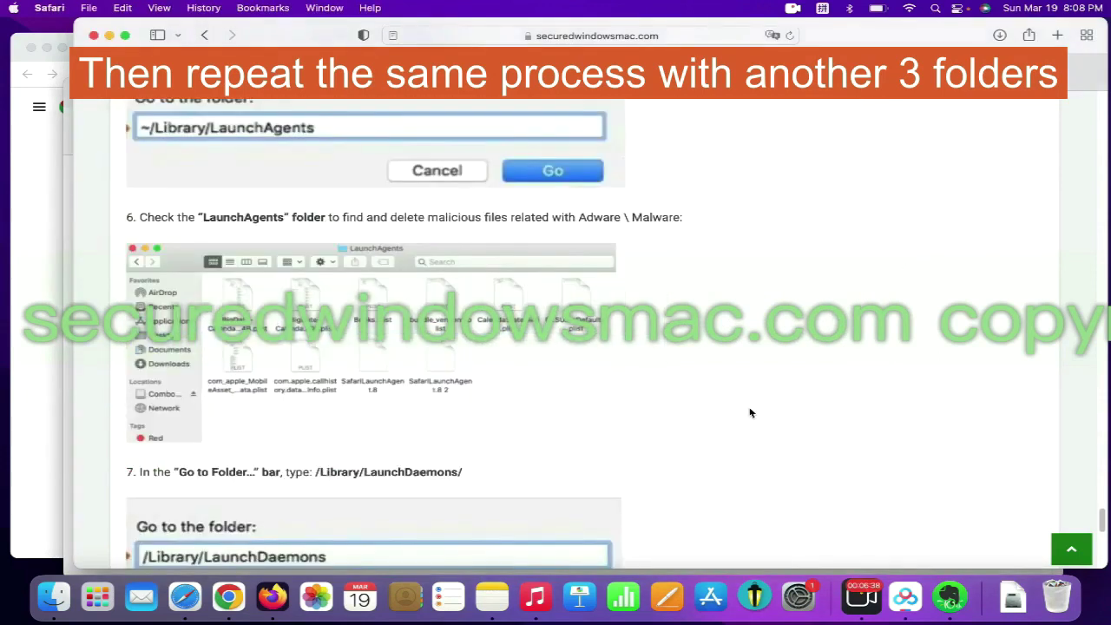
{"action": "scroll", "coordinate": [751, 413], "scroll_direction": "down", "scroll_amount": 1}
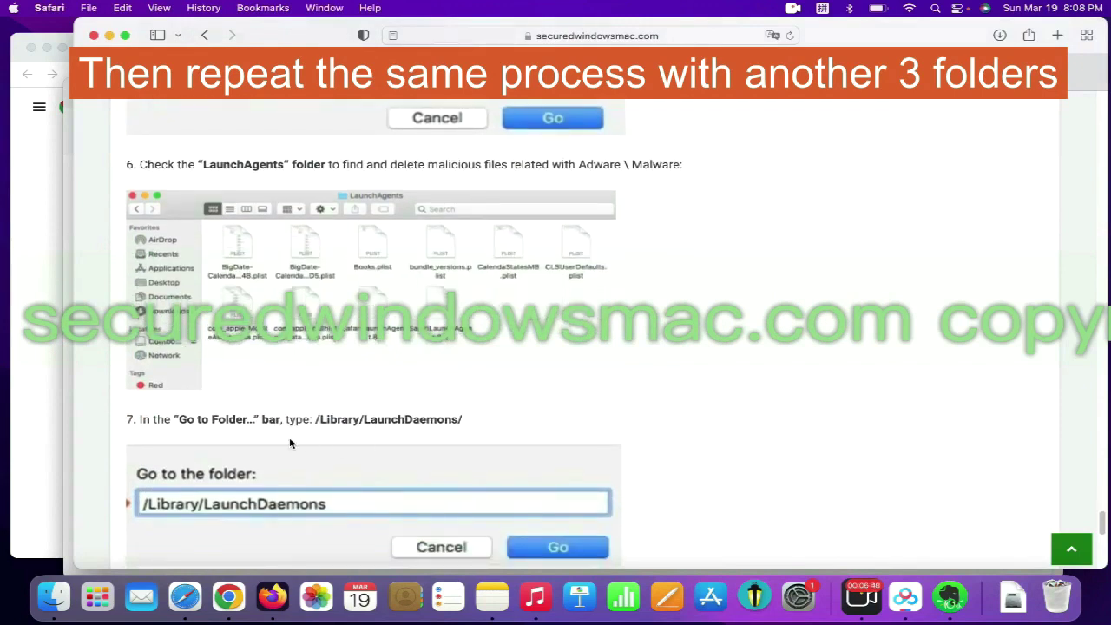
{"action": "left_click_drag", "start_coordinate": [316, 421], "coordinate": [478, 420]}
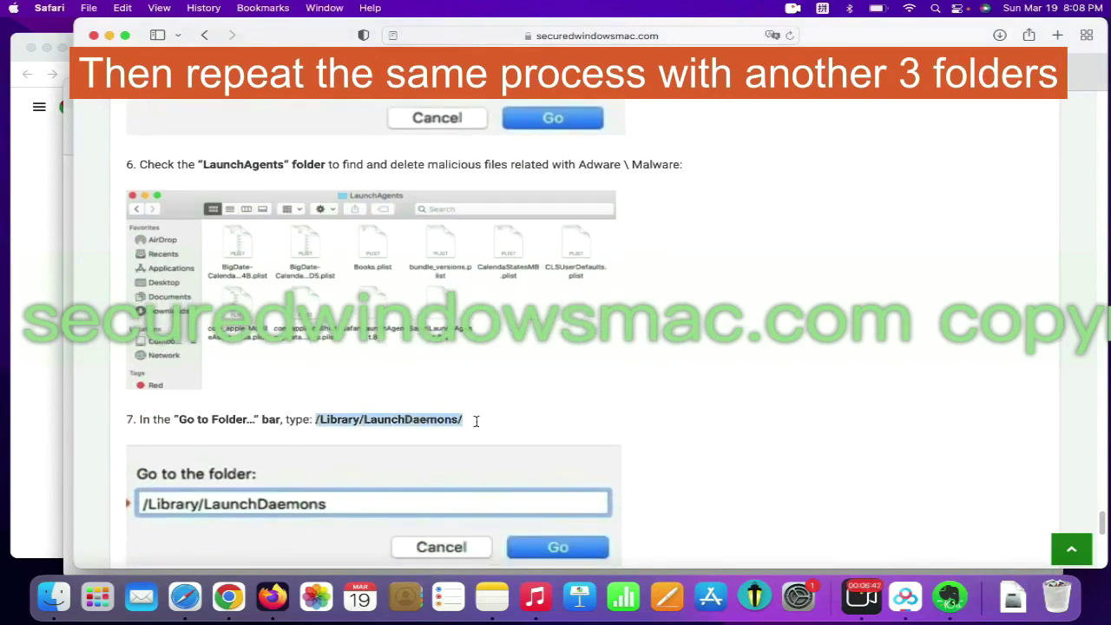
{"action": "right_click", "coordinate": [445, 419]}
{"action": "left_click", "coordinate": [489, 473]}
Go to /Library/LaunchDaemons/ in Finder and bring up vyprvpnservice.plist's actions.
{"action": "left_click", "coordinate": [35, 87]}
{"action": "left_click", "coordinate": [196, 8]}
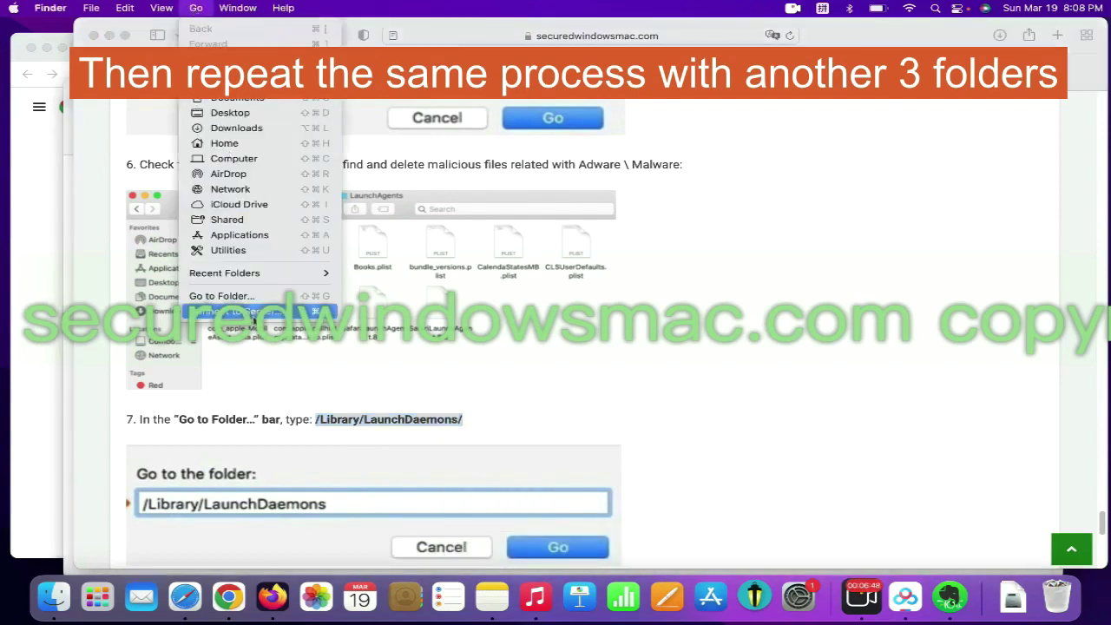
{"action": "left_click", "coordinate": [255, 299]}
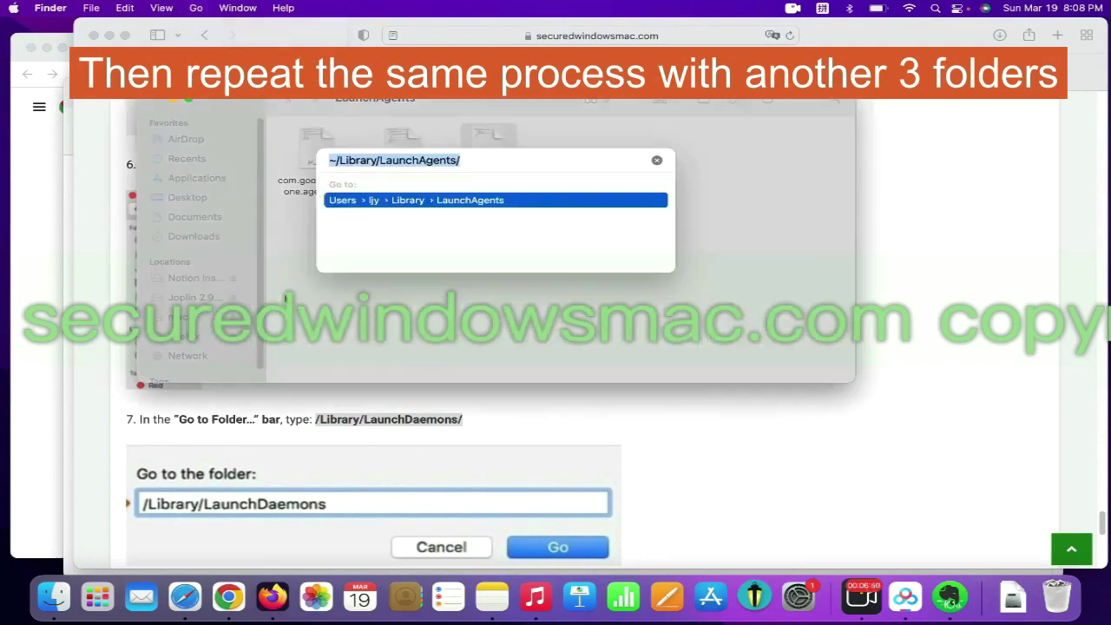
{"action": "key", "text": "super+v"}
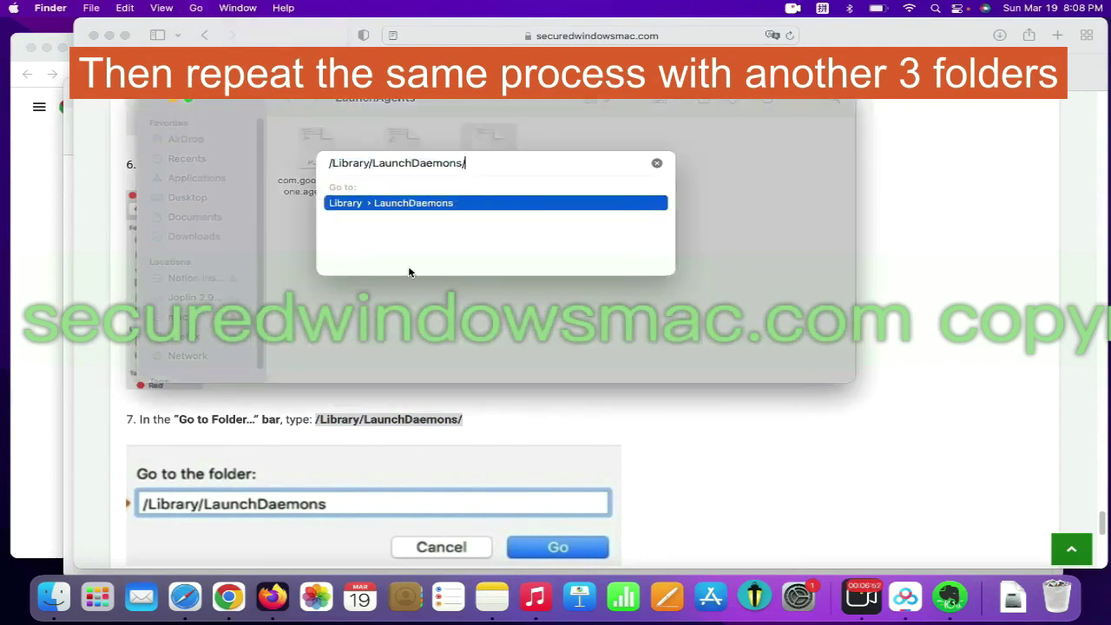
{"action": "key", "text": "Return"}
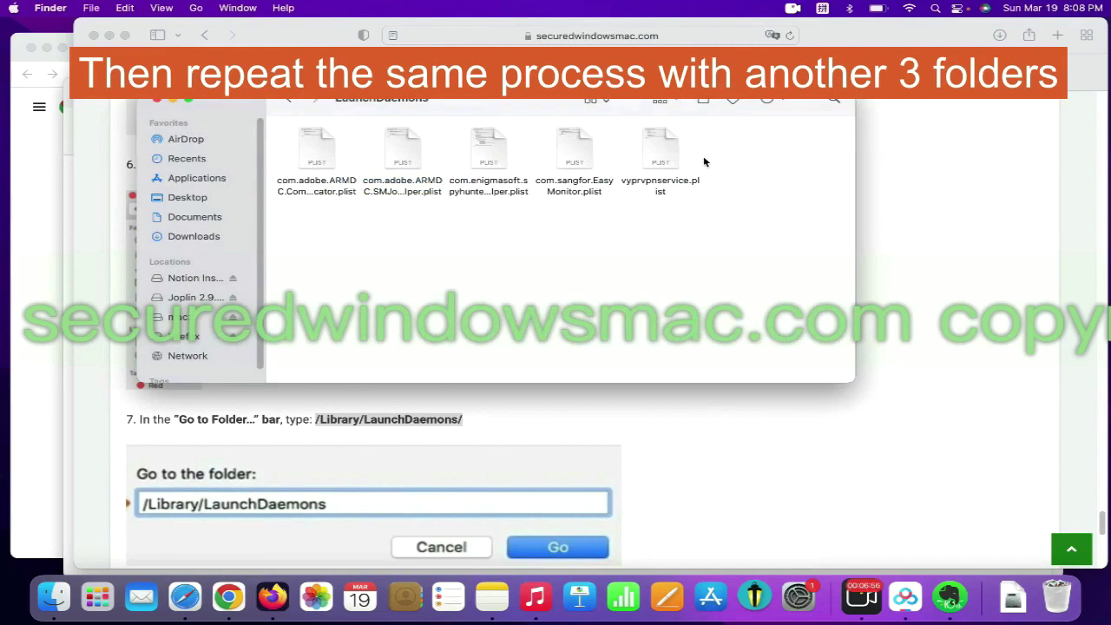
{"action": "right_click", "coordinate": [668, 162]}
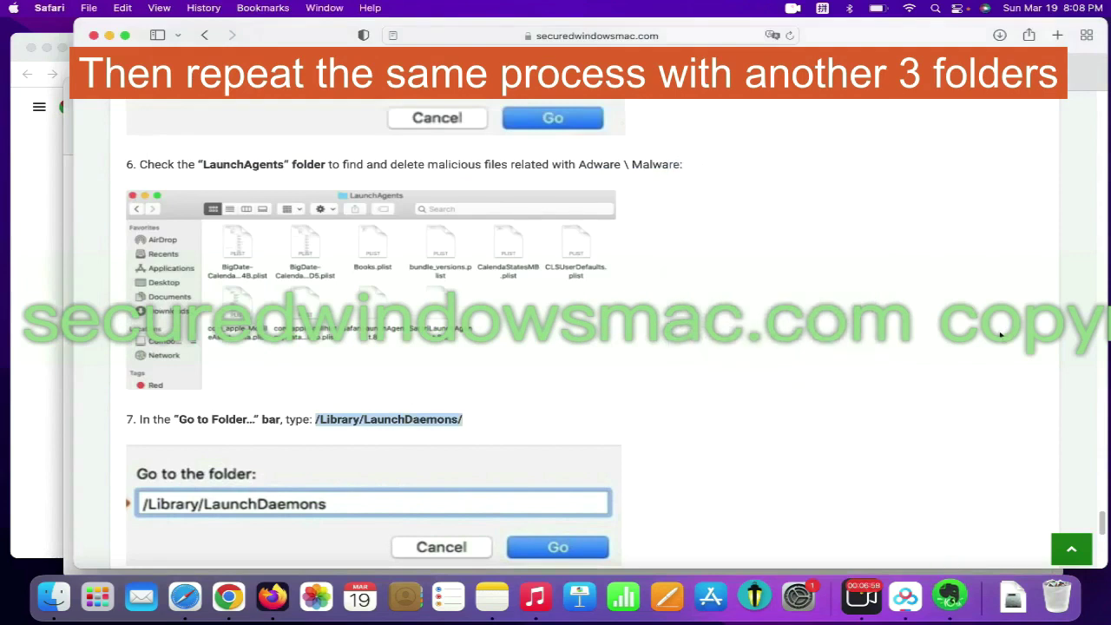
Scroll to step 8 of the guide and start the Download SpyHunter For Mac OS (Free Trial).
{"action": "scroll", "coordinate": [994, 341], "scroll_direction": "down", "scroll_amount": 1}
{"action": "scroll", "coordinate": [994, 341], "scroll_direction": "down", "scroll_amount": 8}
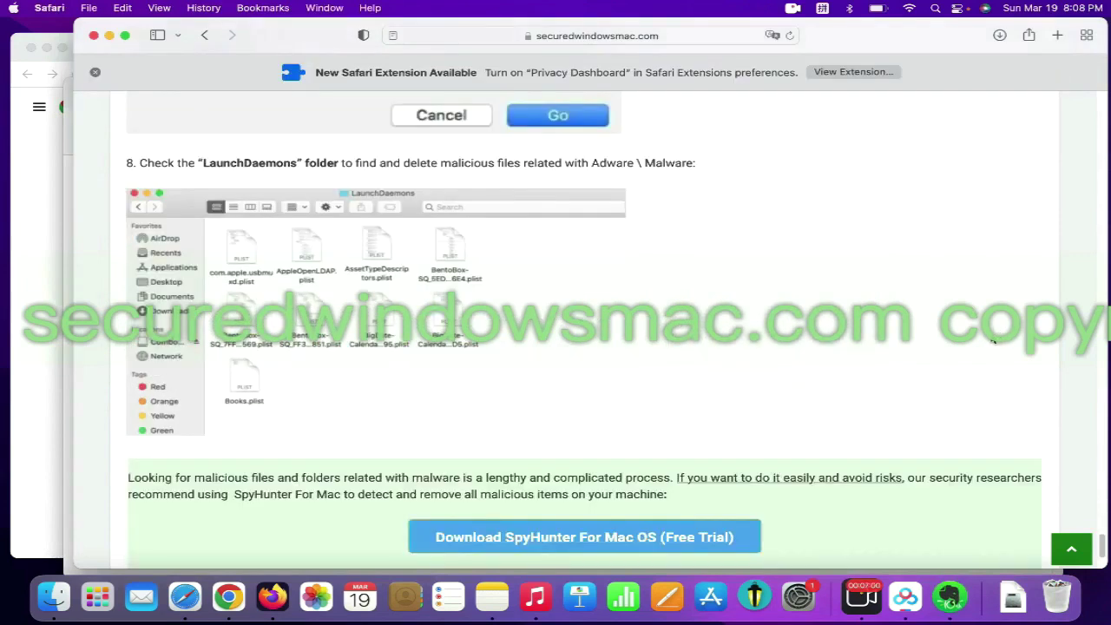
{"action": "scroll", "coordinate": [338, 429], "scroll_direction": "down", "scroll_amount": 1}
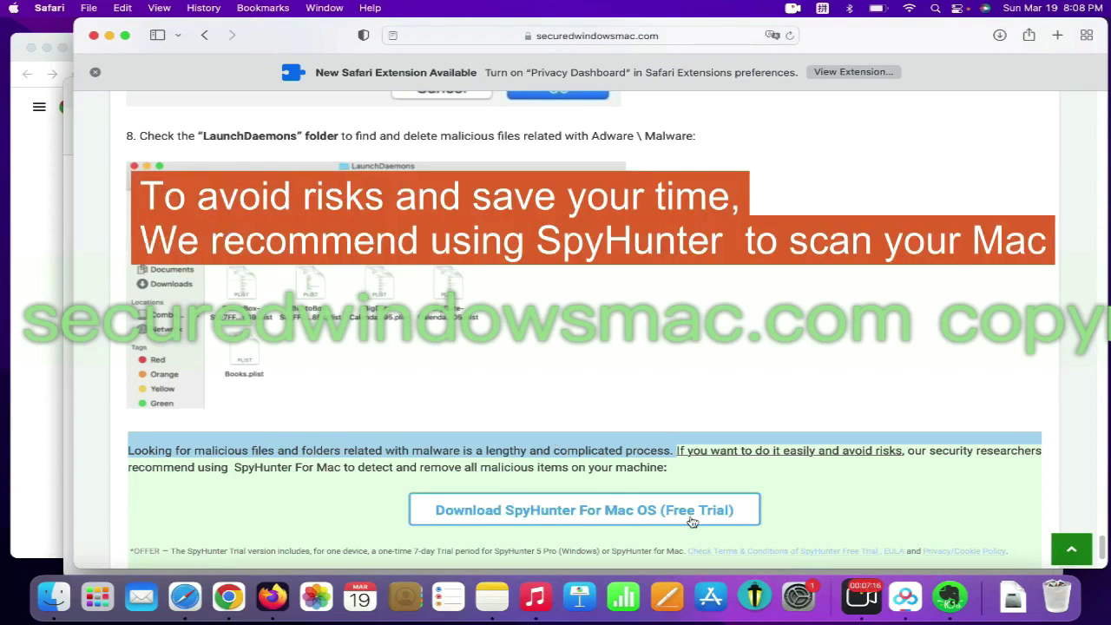
{"action": "left_click", "coordinate": [692, 520]}
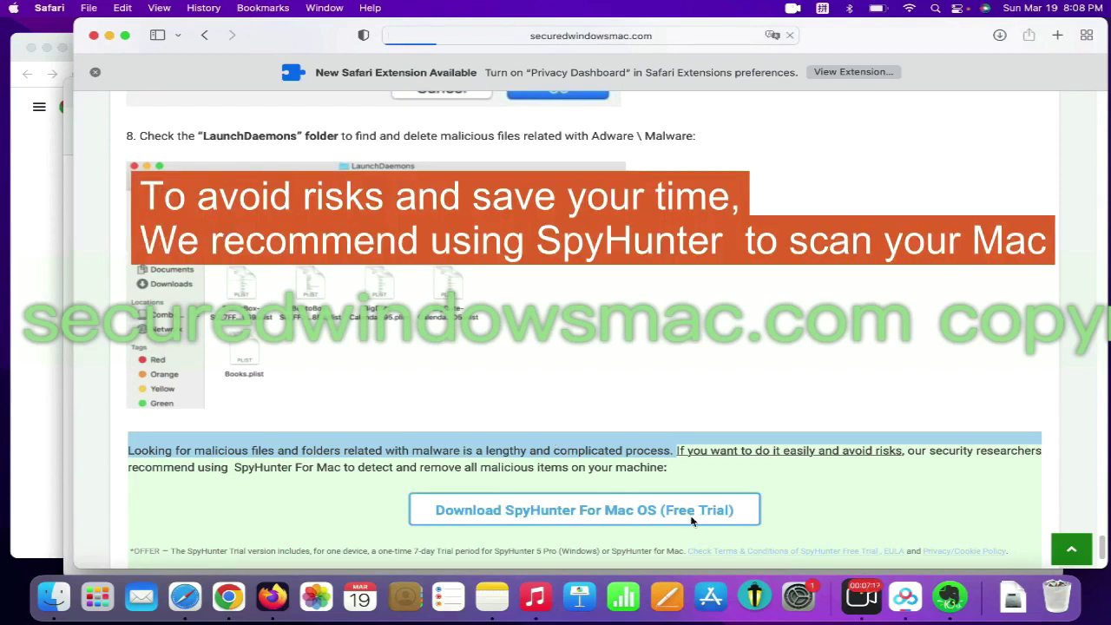